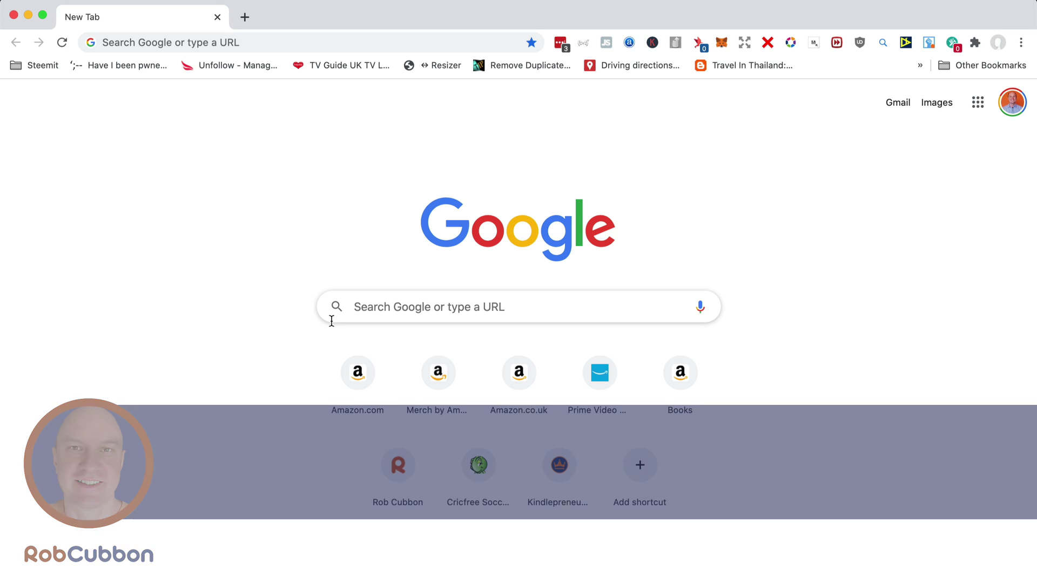
Search Google for 'kdp cover template' and open Amazon KDP's Paperback cover templates page
left_click(349, 306)
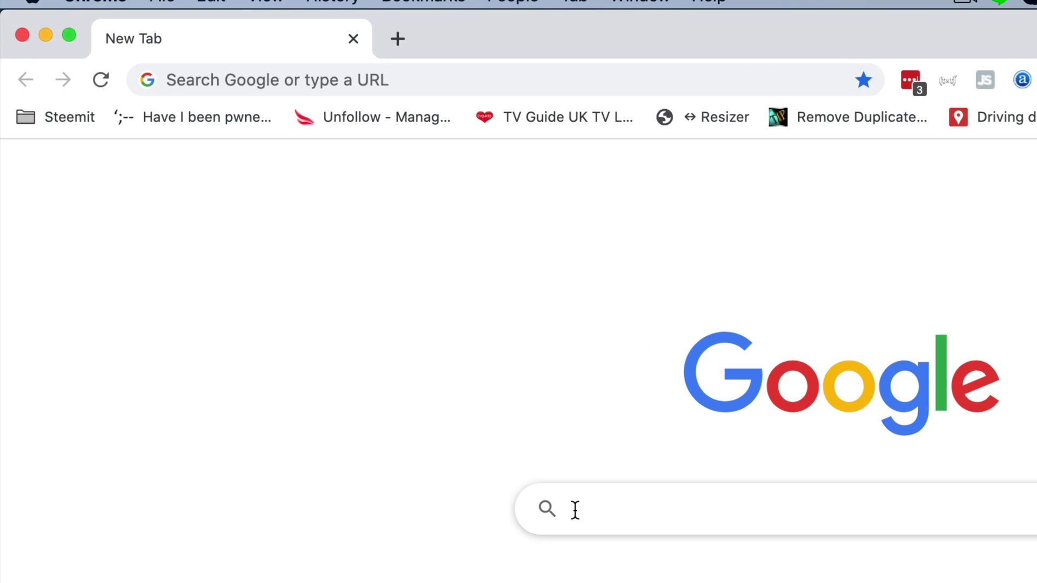
type("kdp")
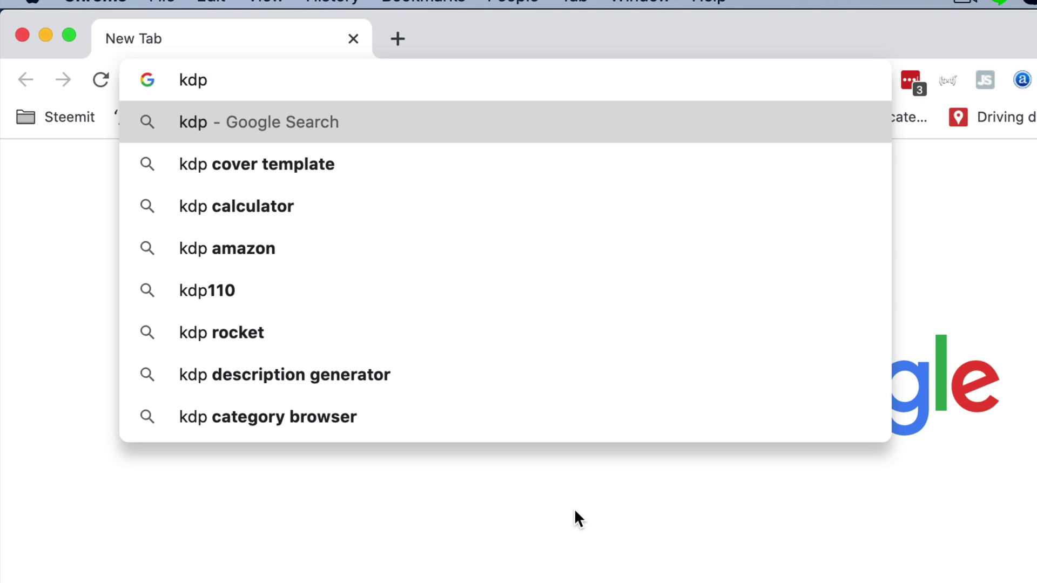
key("Down")
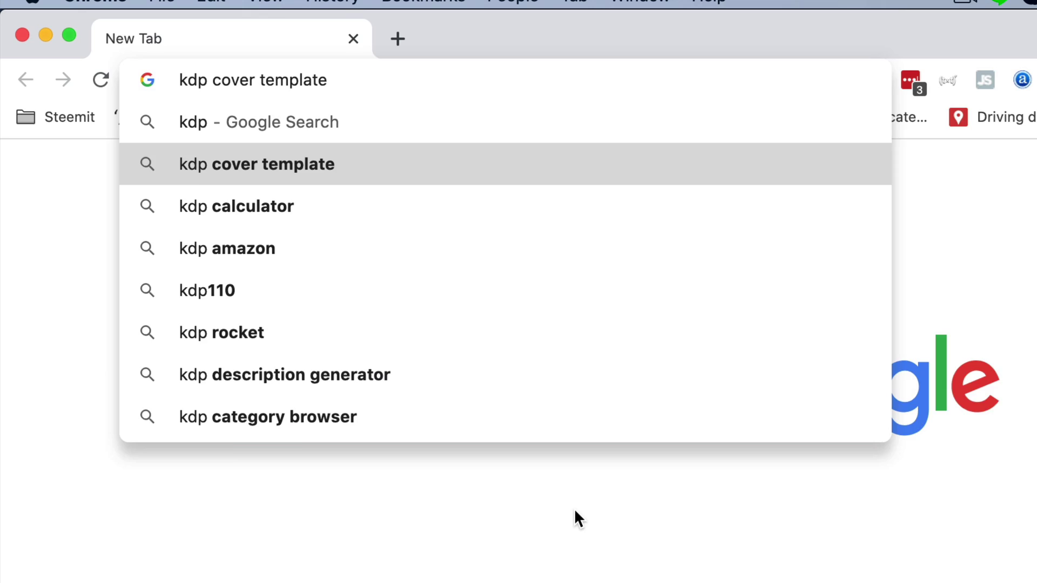
key("Return")
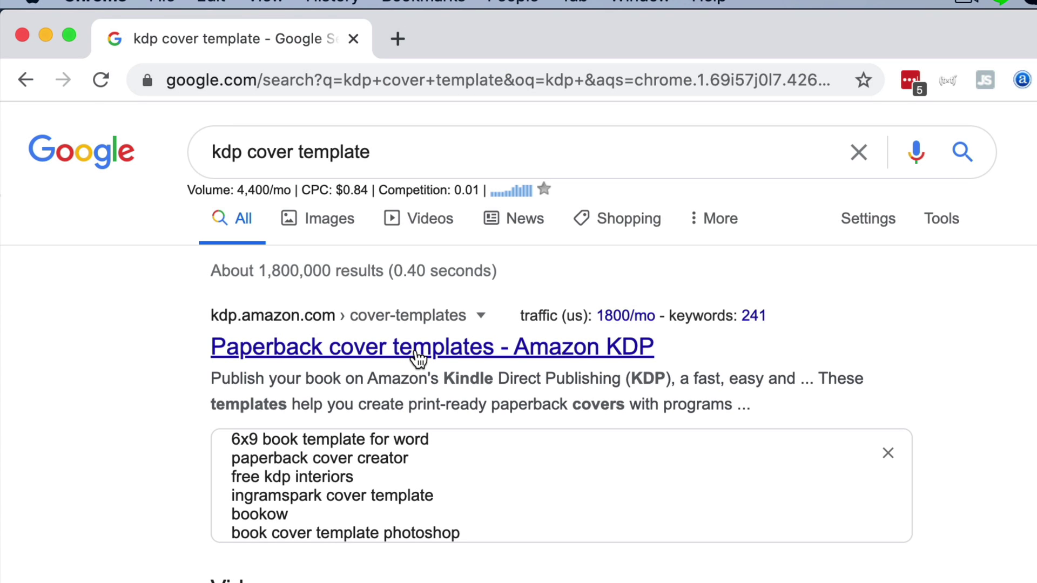
left_click(417, 356)
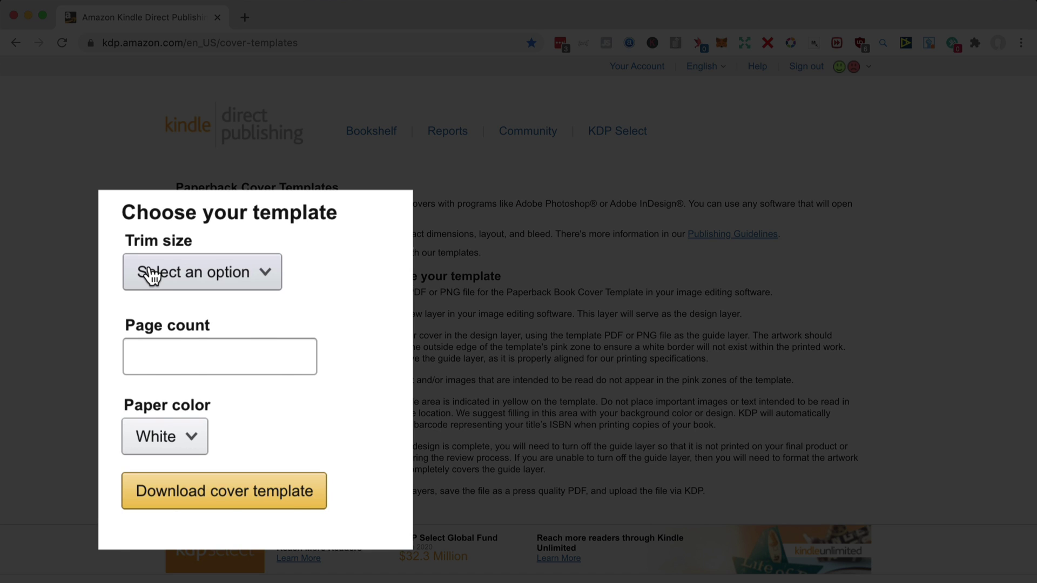
Choose 5 x 8 in trim, 100 pages and White paper, then download the template as BookCover5x8_BW_100.zip
left_click(152, 275)
left_click(160, 277)
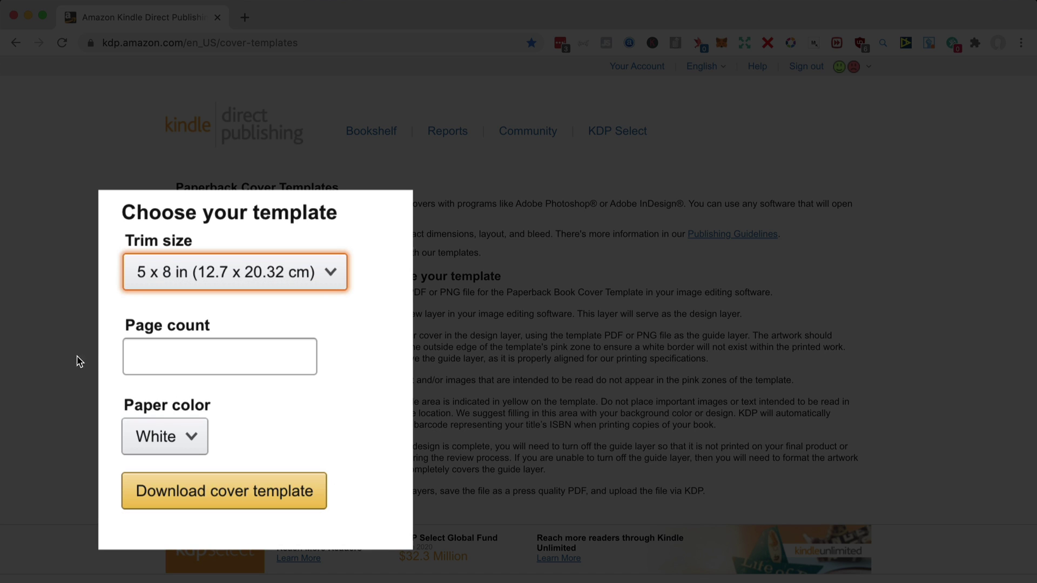
left_click(151, 361)
type("10")
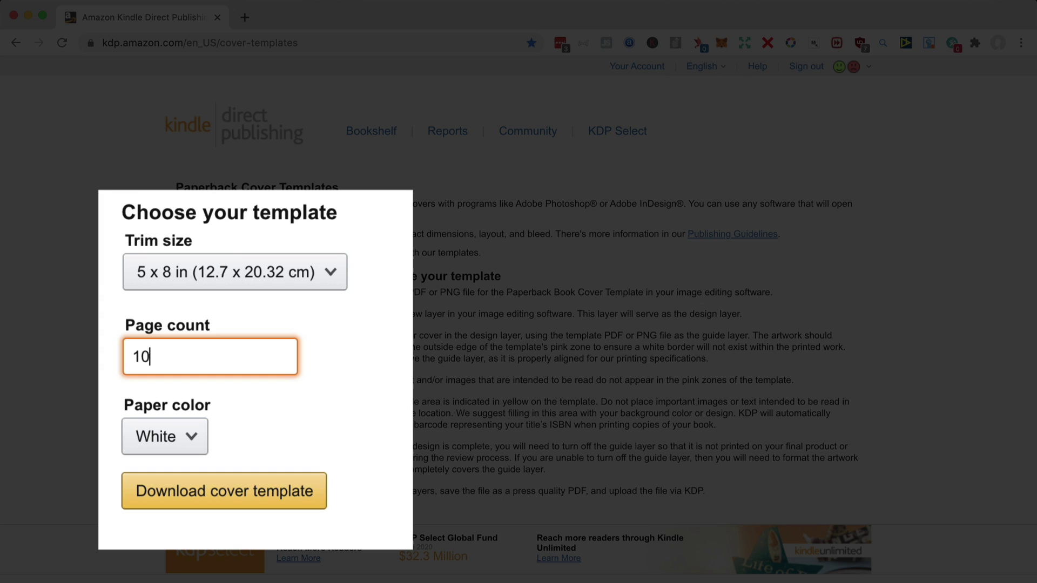
type("0")
left_click(167, 447)
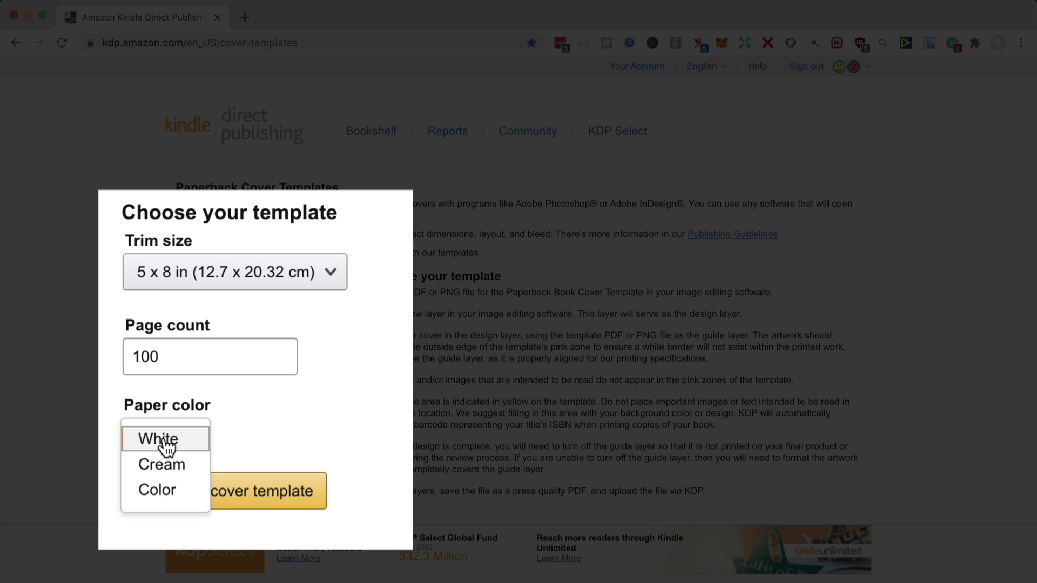
left_click(167, 447)
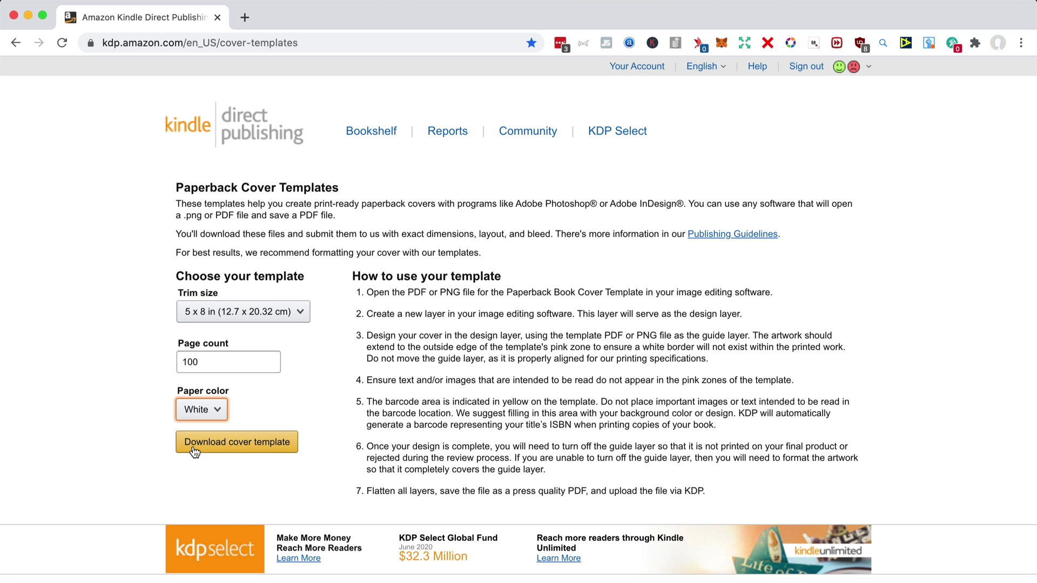
left_click(269, 318)
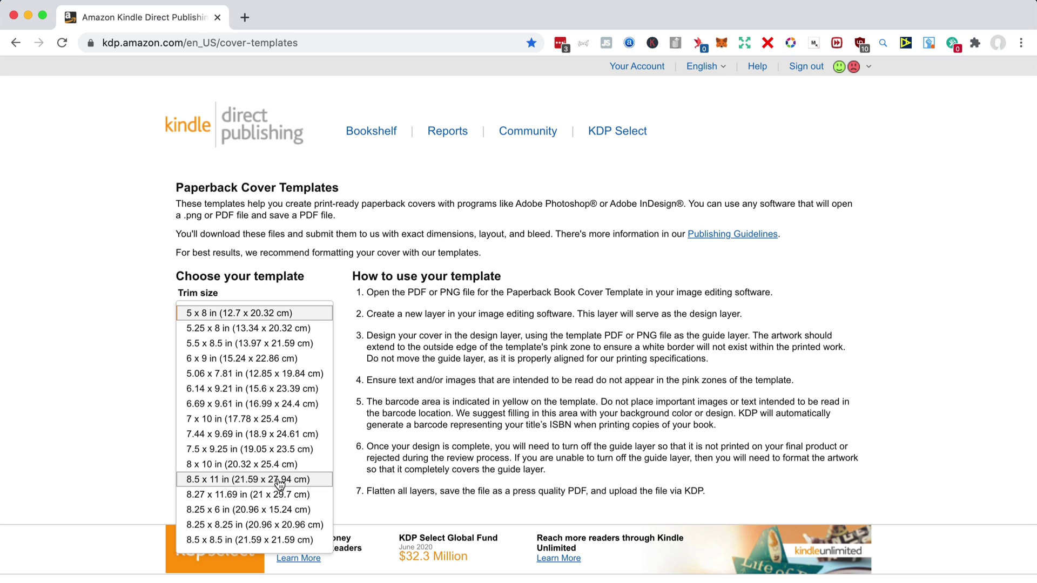
left_click(235, 319)
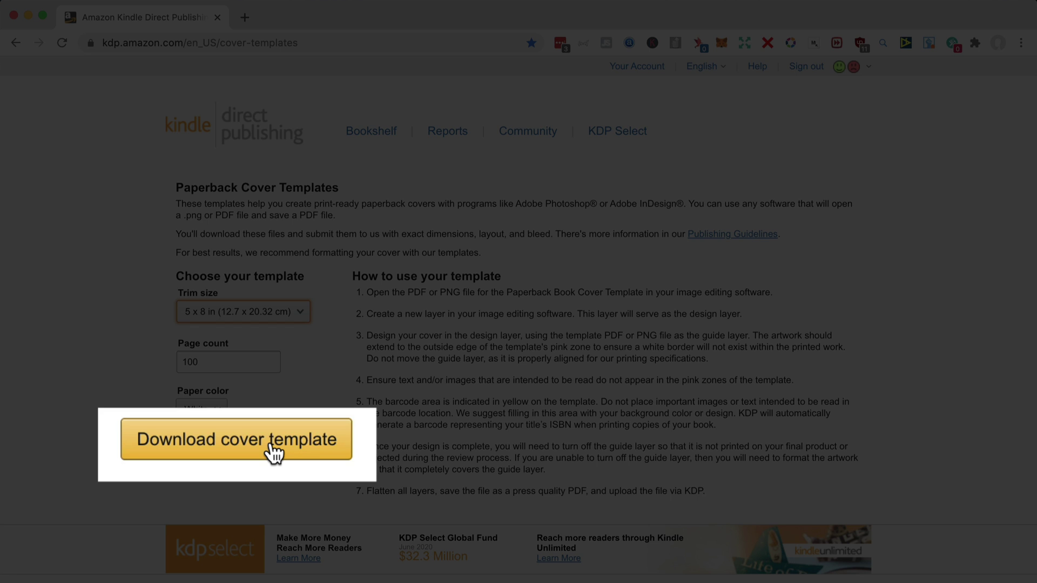
left_click(274, 454)
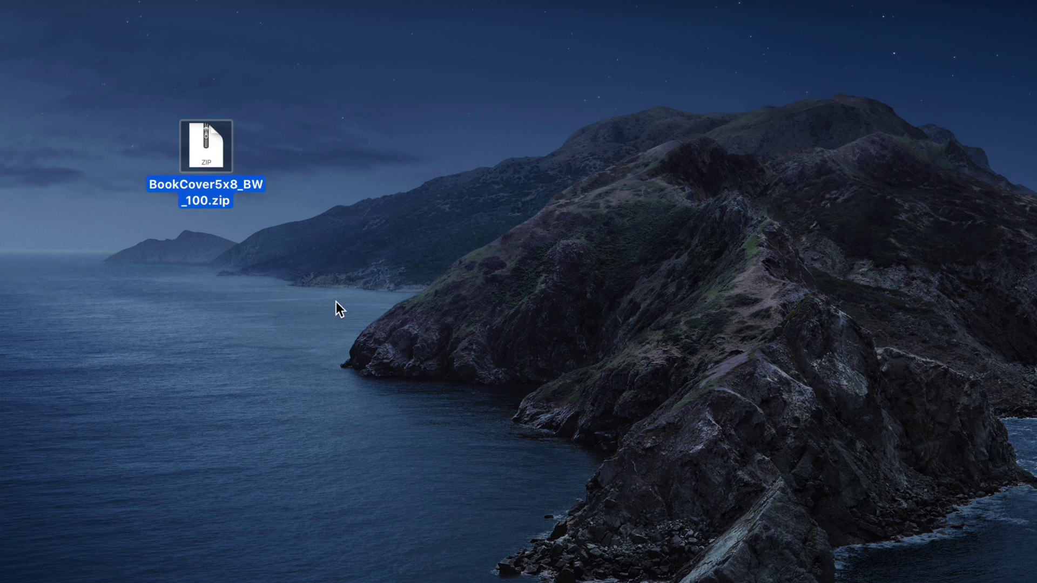
left_click(400, 305)
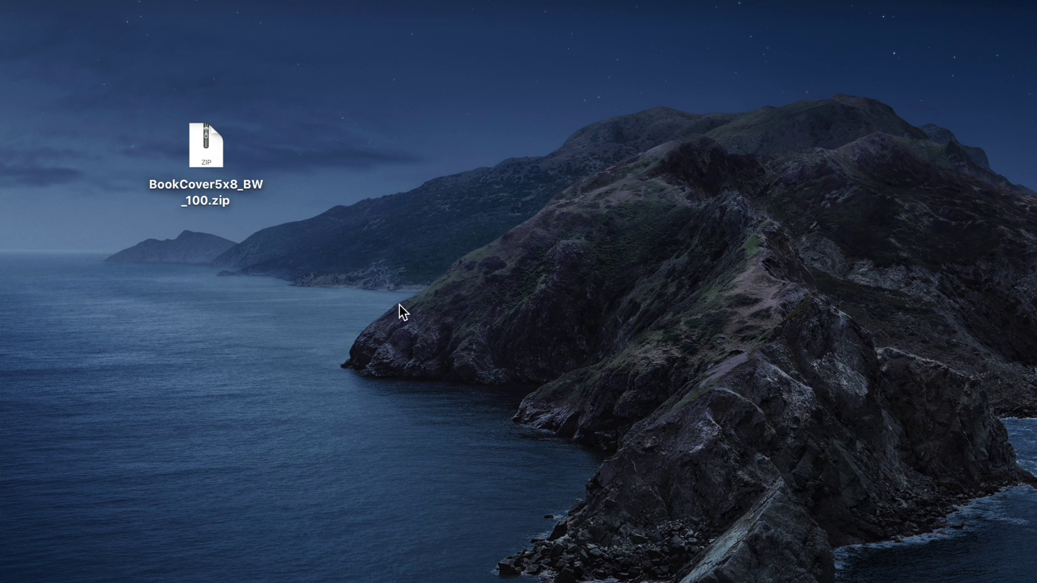
Unzip the template, open the 5x8_BW_100 folder, and preview its PDF and PNG
double_click(212, 153)
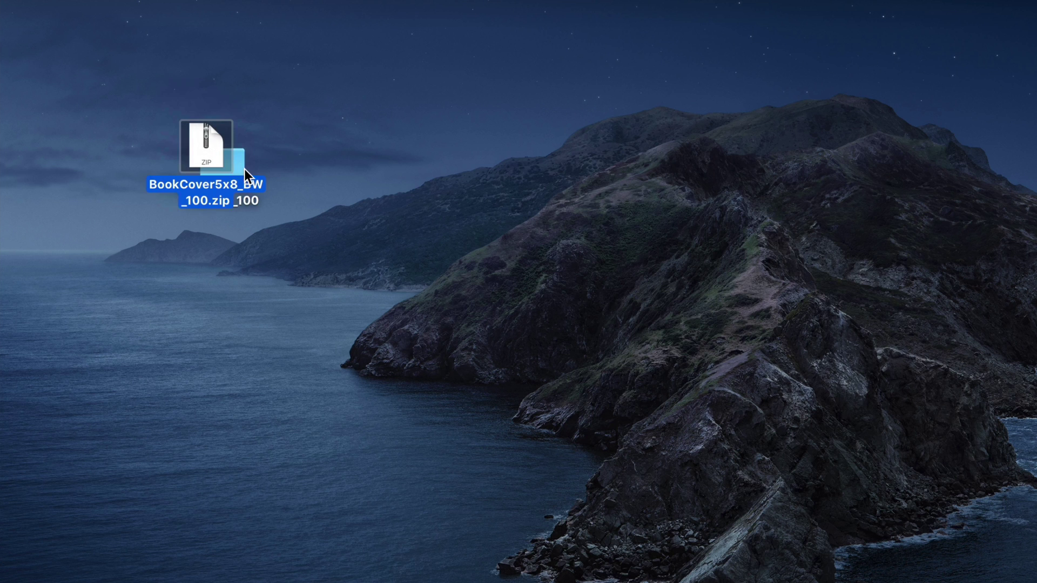
double_click(244, 169)
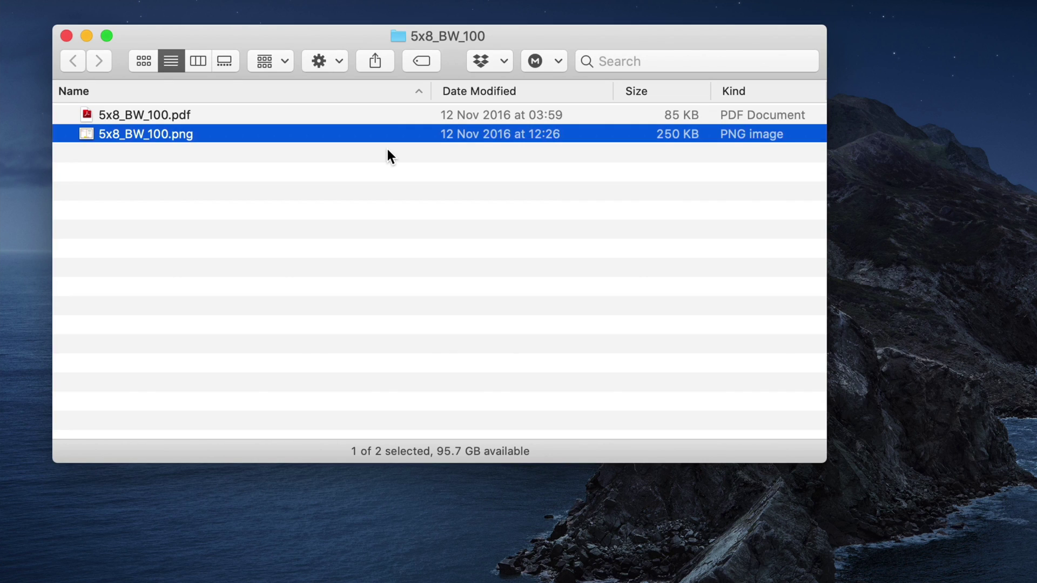
left_click(363, 114)
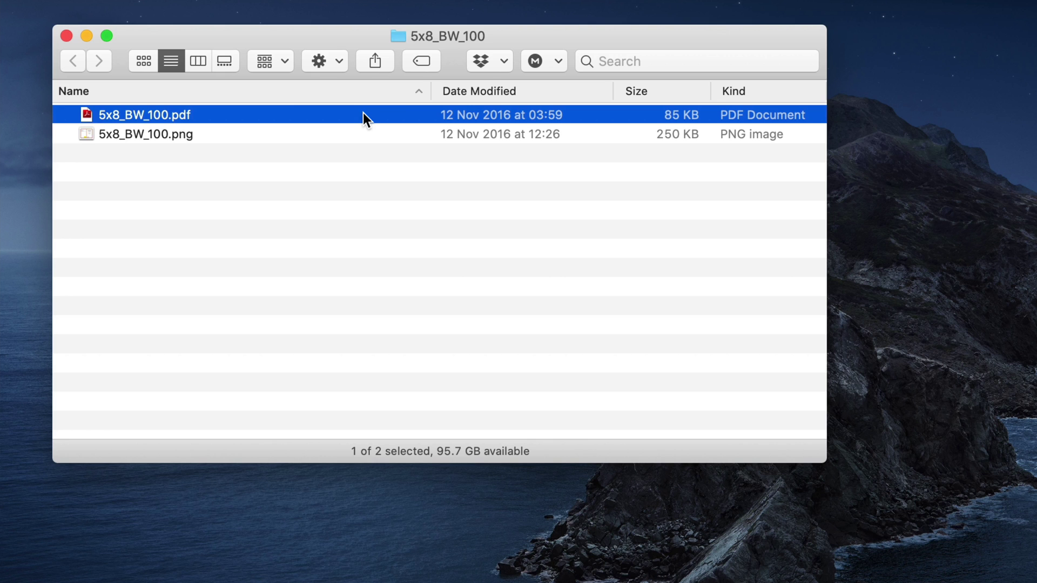
key("space")
key("Down")
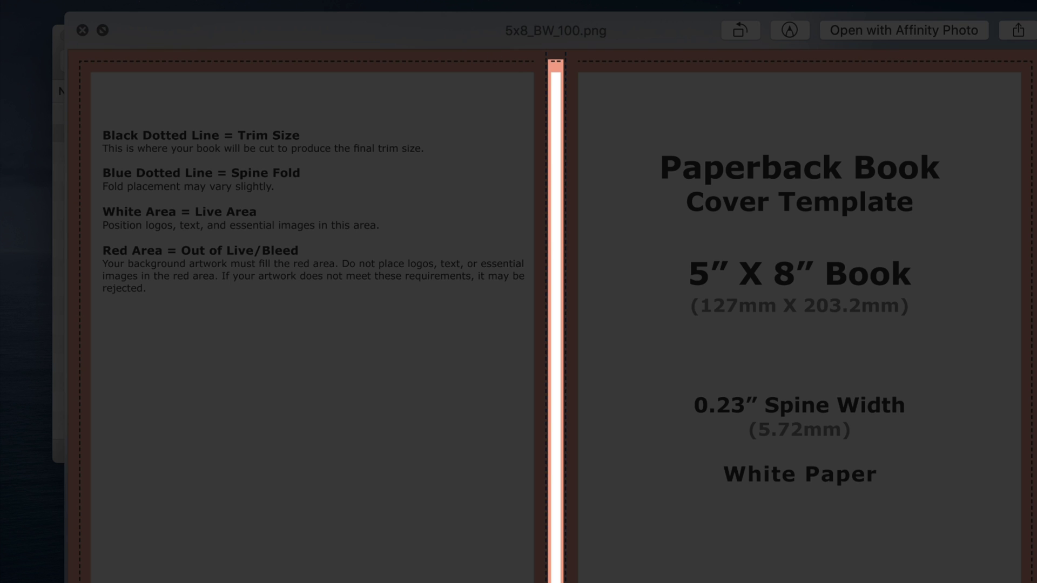
key("space")
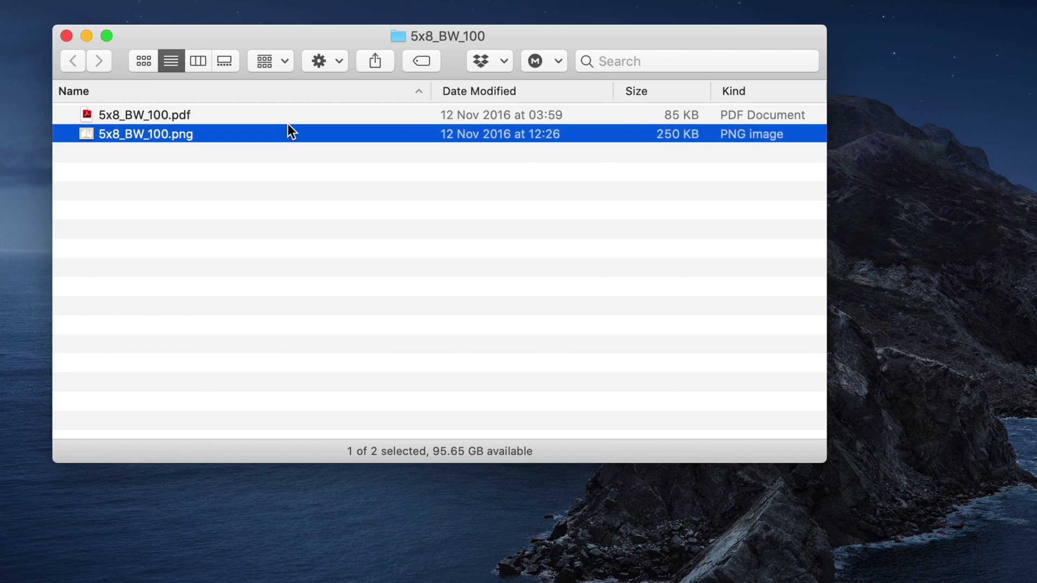
Check the 5x8_BW_100.png dimensions (3143×2475) in its Get Info window
right_click(151, 134)
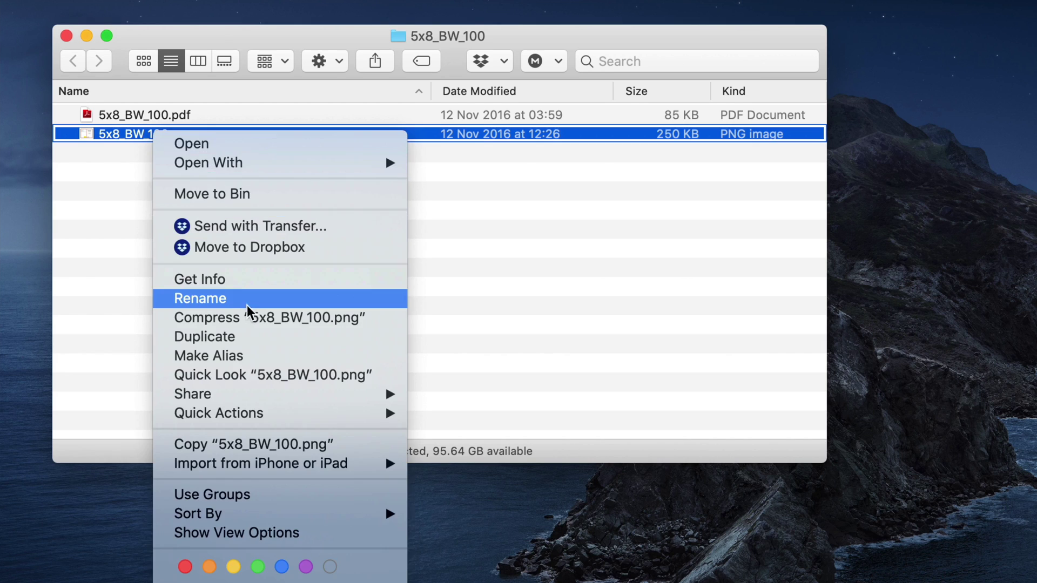
left_click(238, 281)
scroll(176, 320, "down", 3)
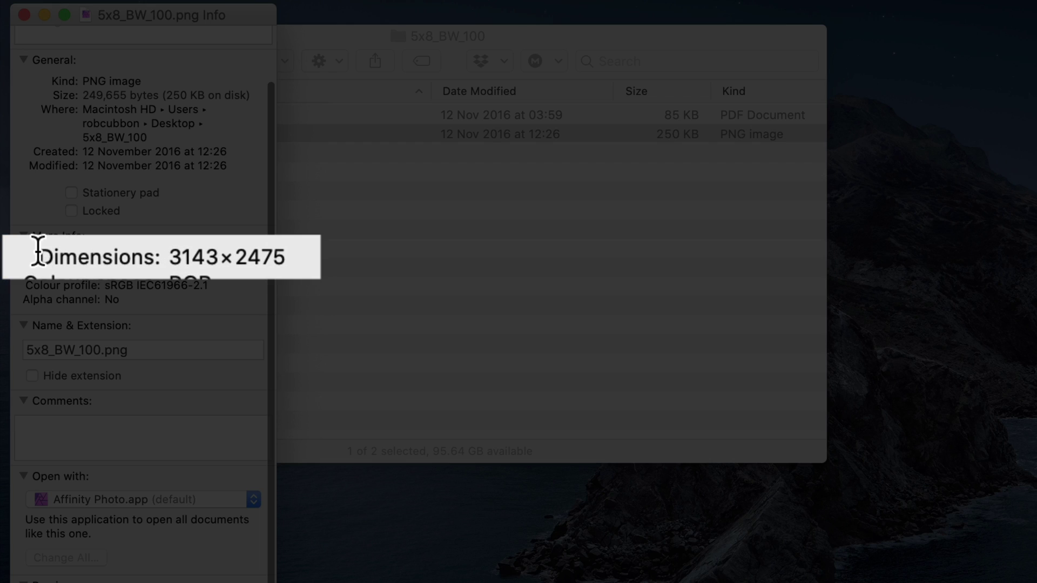
left_click_drag(34, 257, 135, 256)
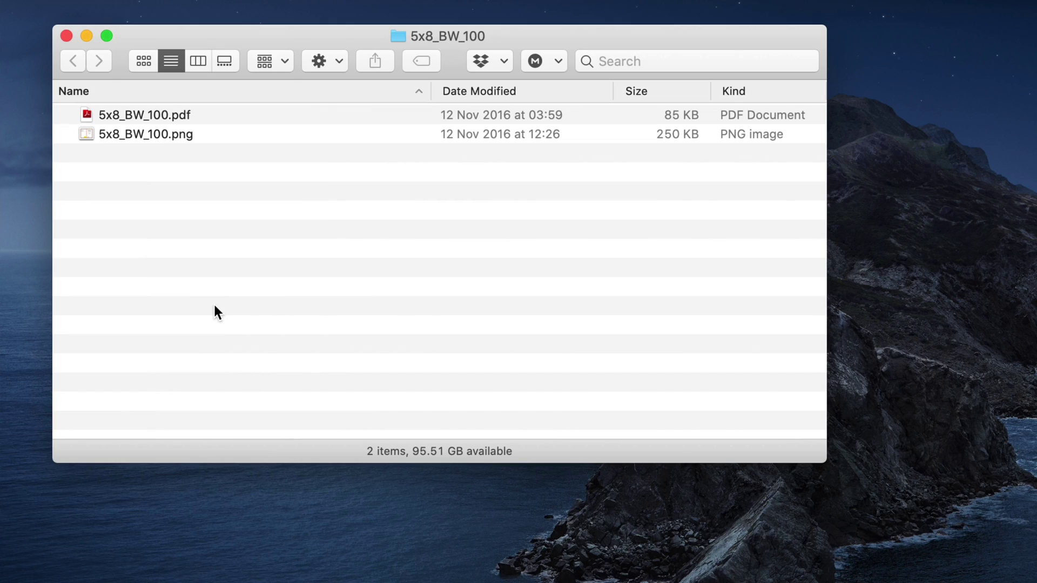
Open 5x8_BW_100.pdf in Acrobat Reader and view its Document Properties, showing a 10.48 x 8.25 in page
left_click(157, 135)
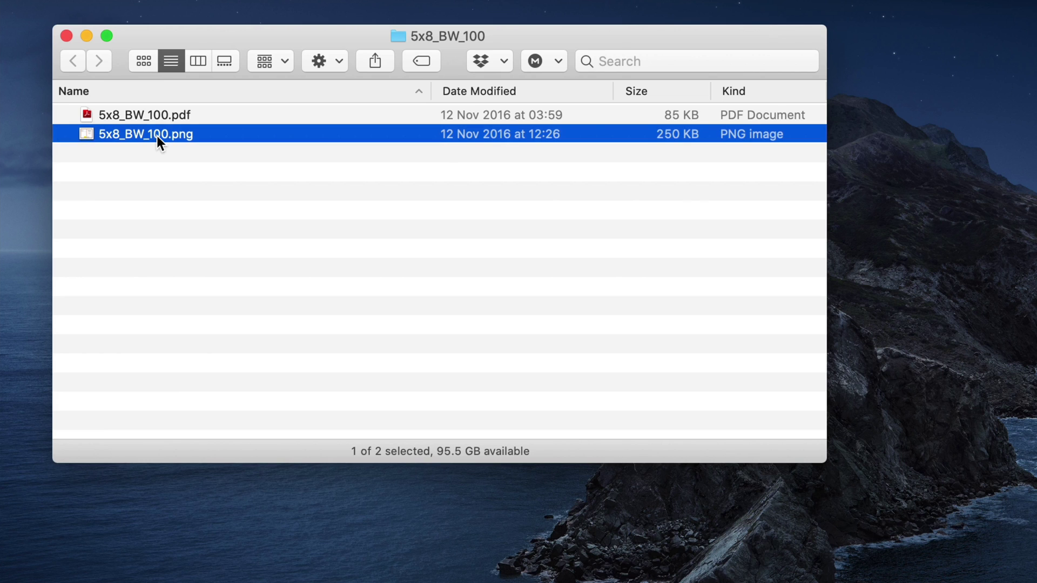
double_click(163, 115)
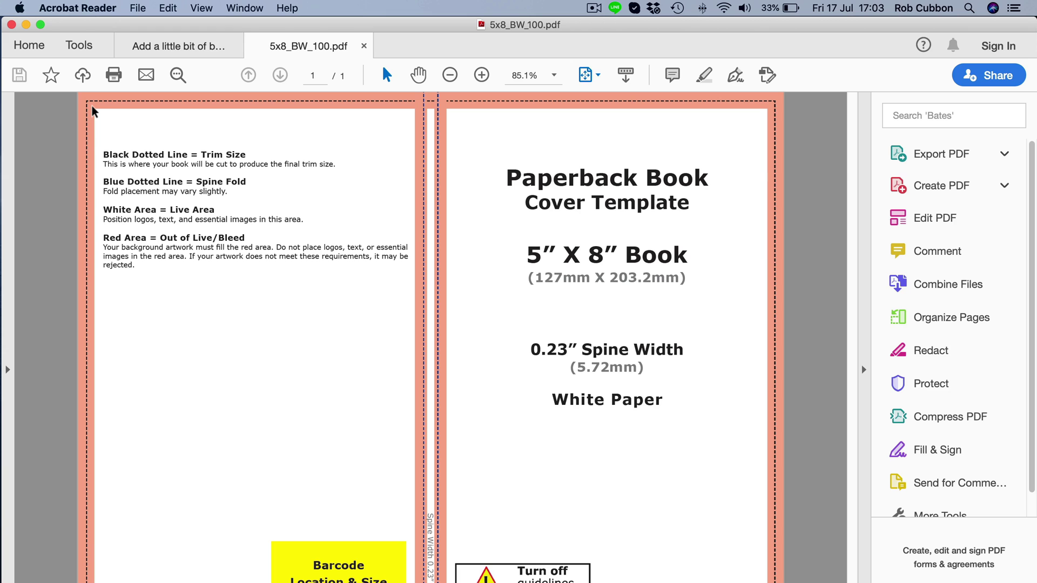
left_click(85, 9)
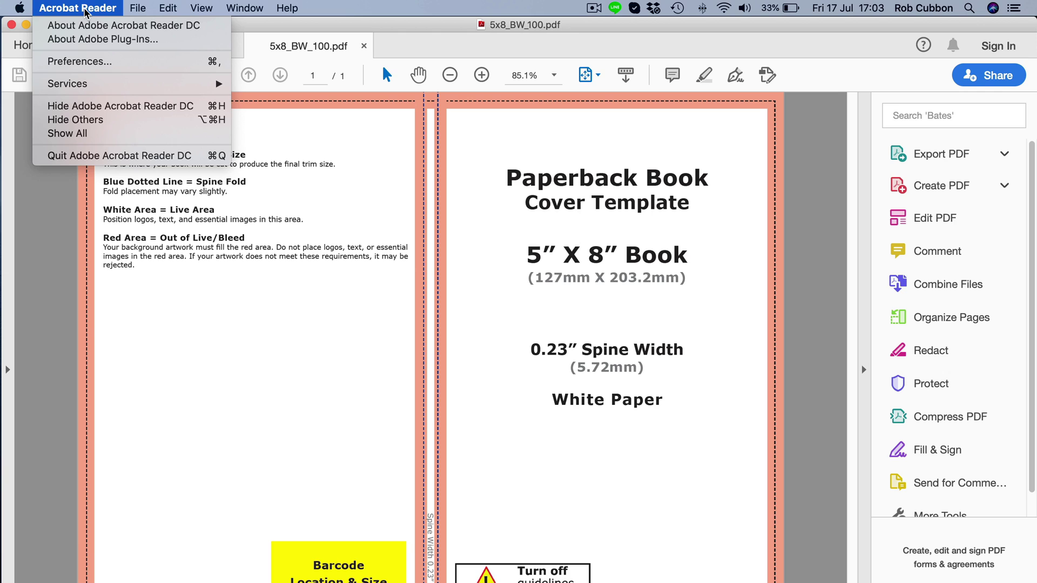
mouse_move(138, 10)
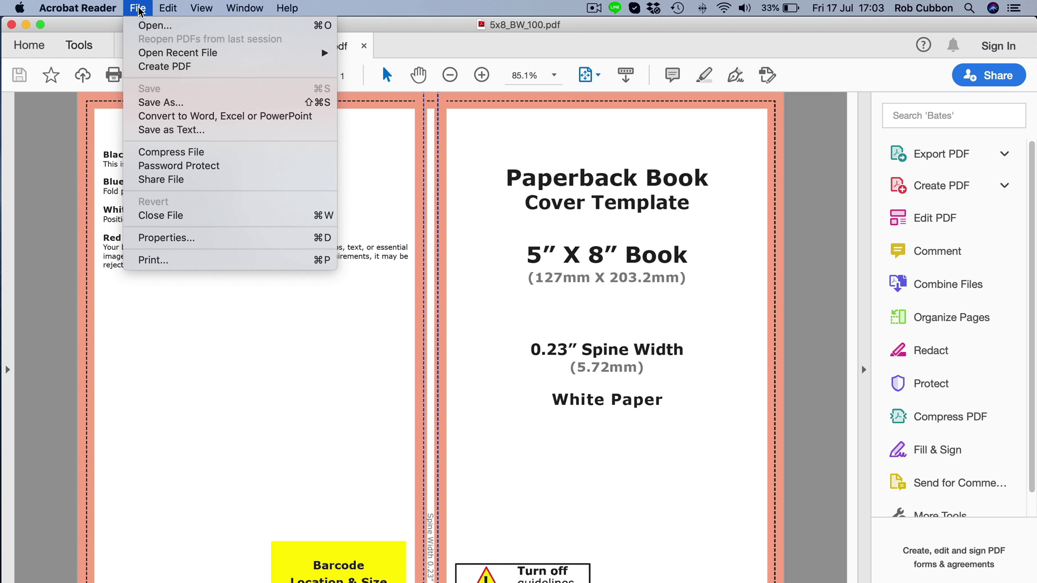
left_click(158, 238)
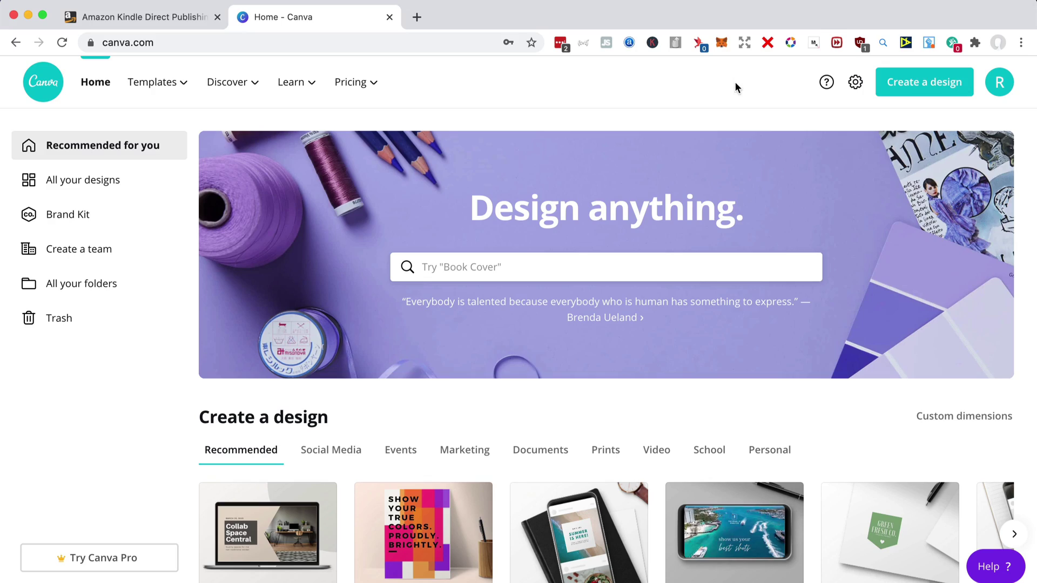
Start a custom-size Canva design with the units set to inches
left_click(900, 92)
left_click(754, 156)
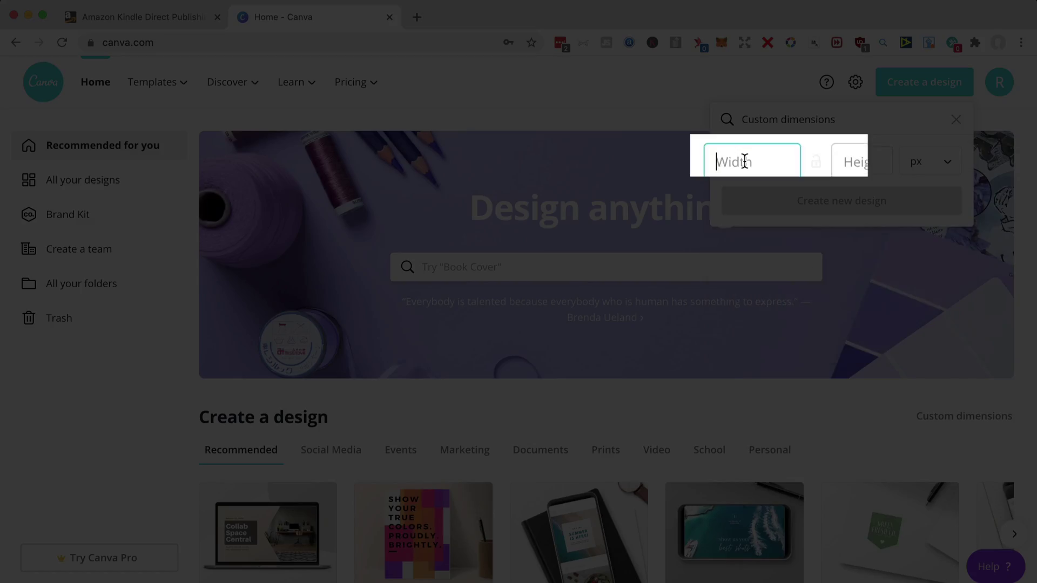
left_click(923, 171)
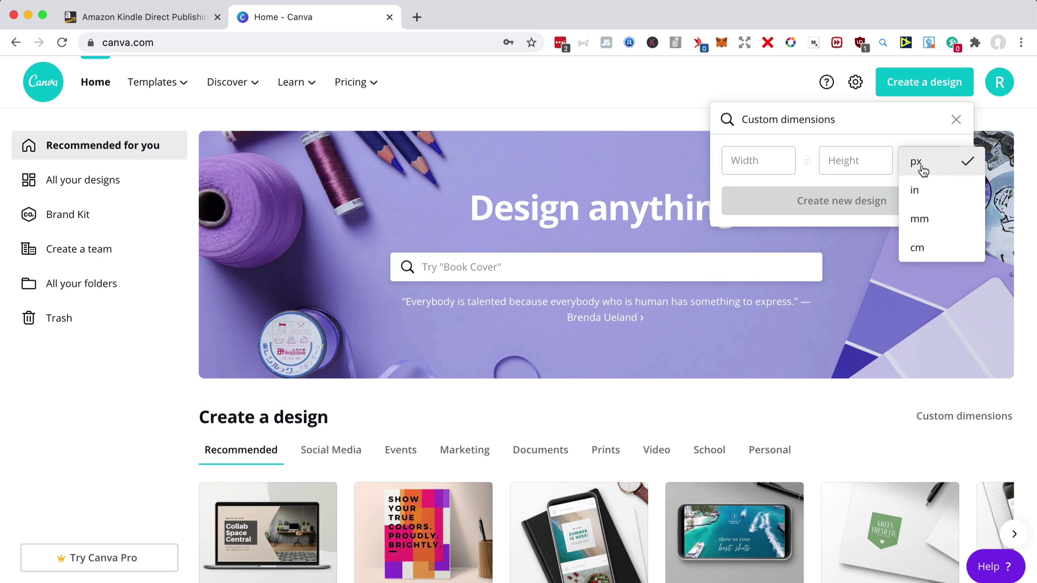
left_click(928, 195)
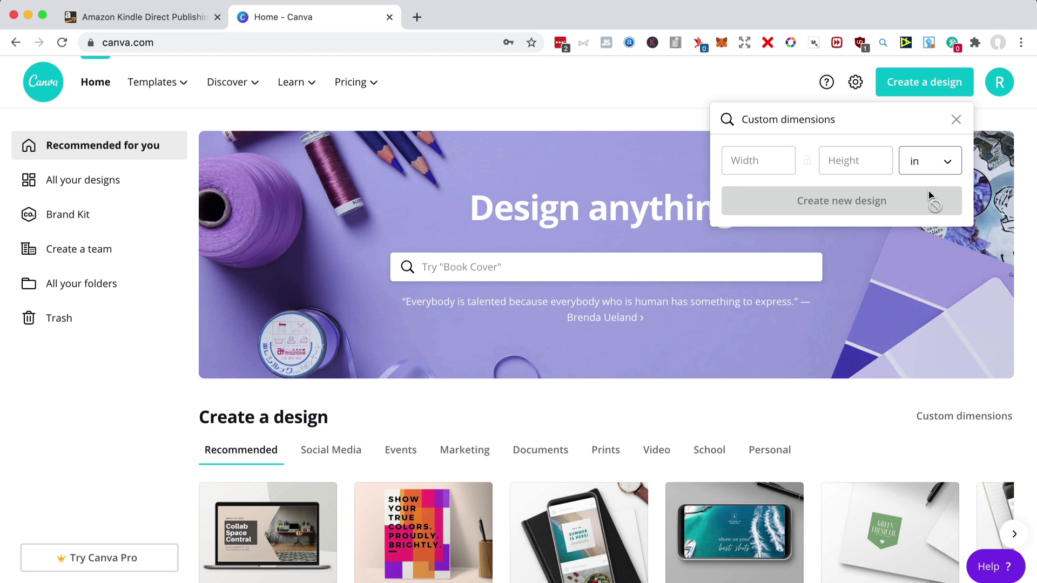
Enter width 10.48 and height 8.25 in from the PDF's page size and create the design
key("super+Tab")
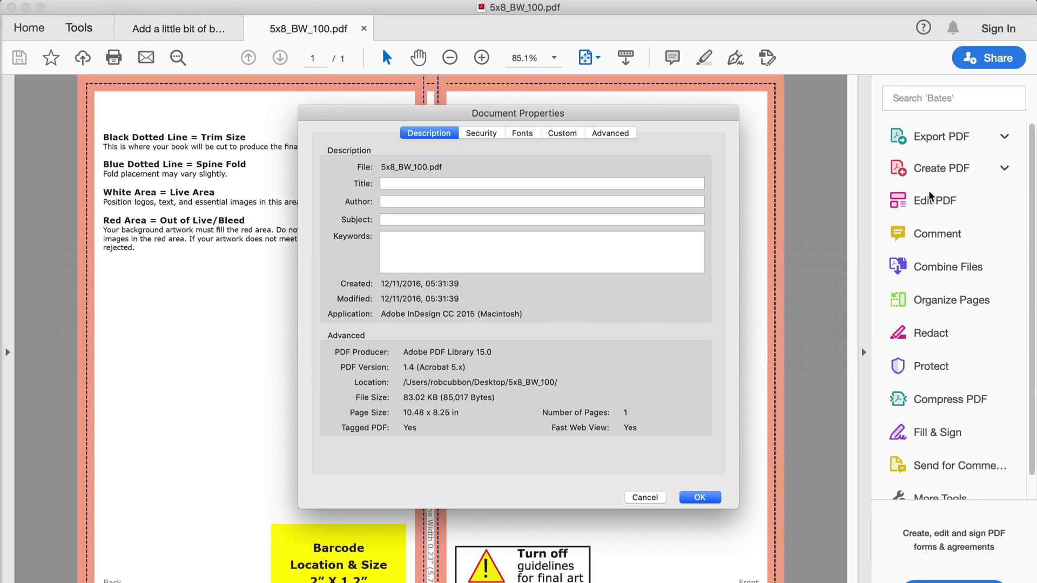
key("super+Tab")
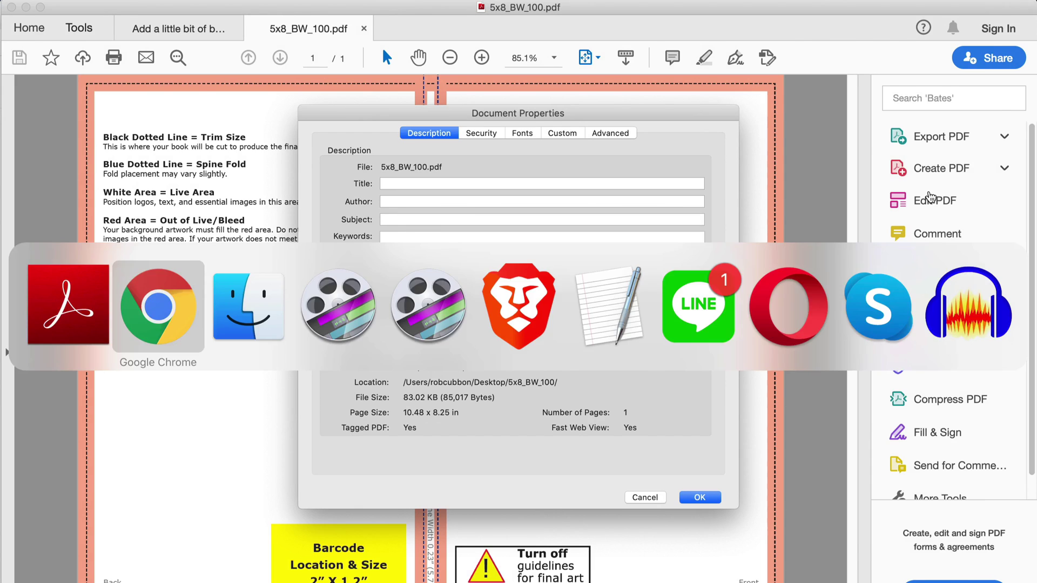
left_click(749, 162)
type("10")
key("super+Tab")
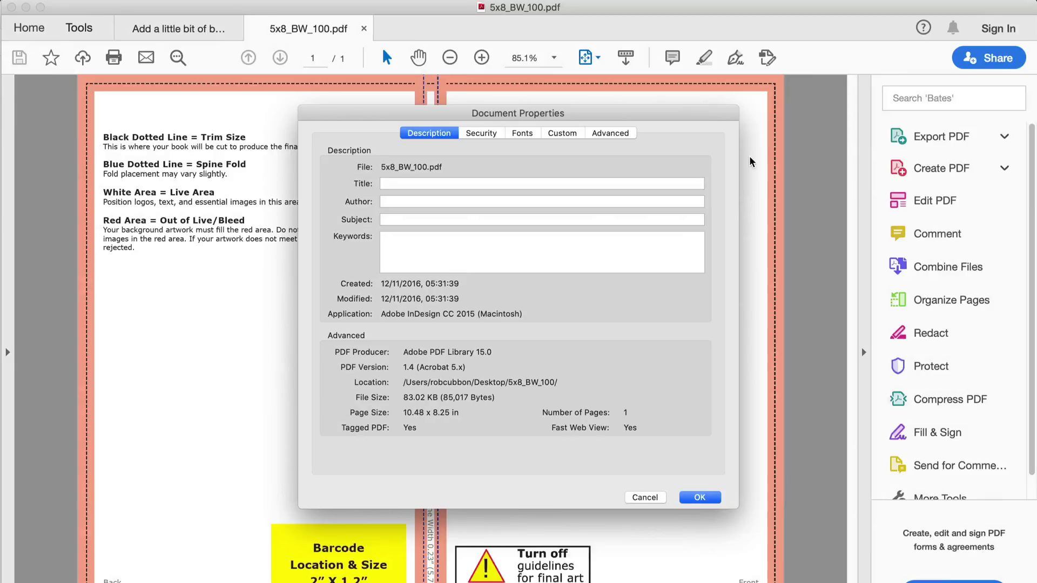
key("super+Tab")
type(".48")
key("Tab")
type("8.25")
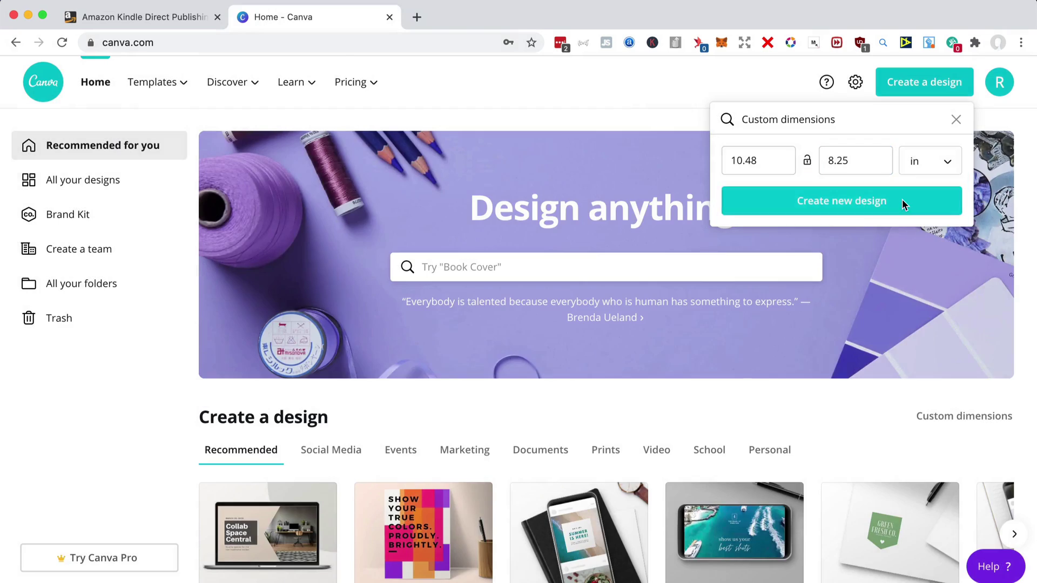
left_click(902, 200)
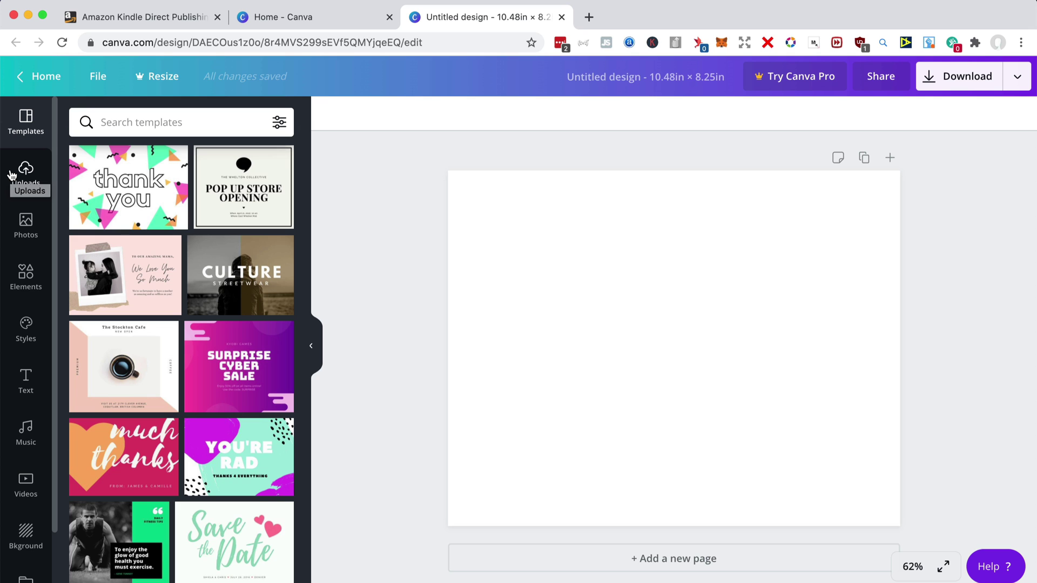
Upload 5x8_BW_100.png to Canva's Uploads
left_click(19, 182)
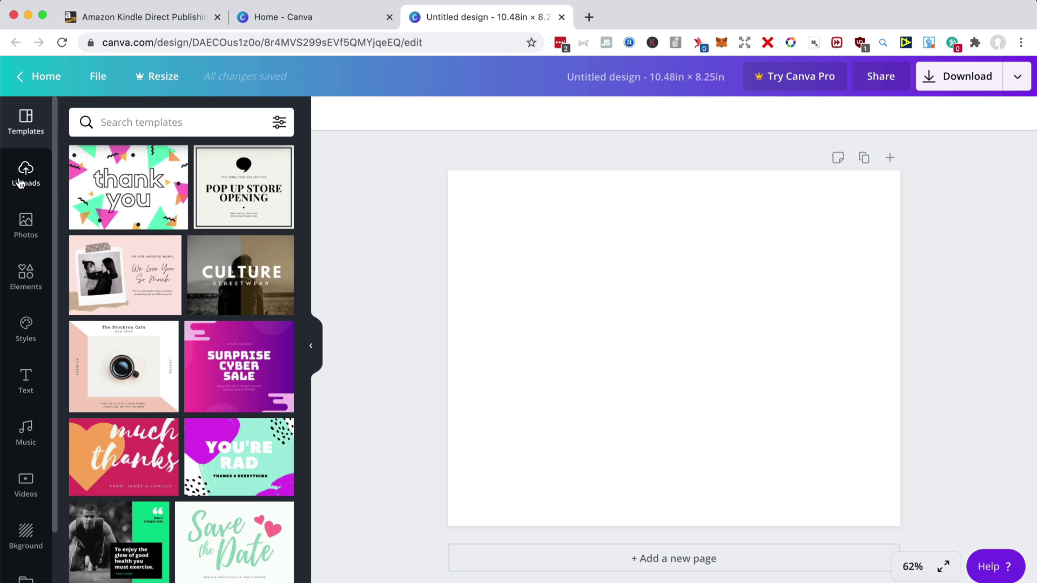
left_click(144, 127)
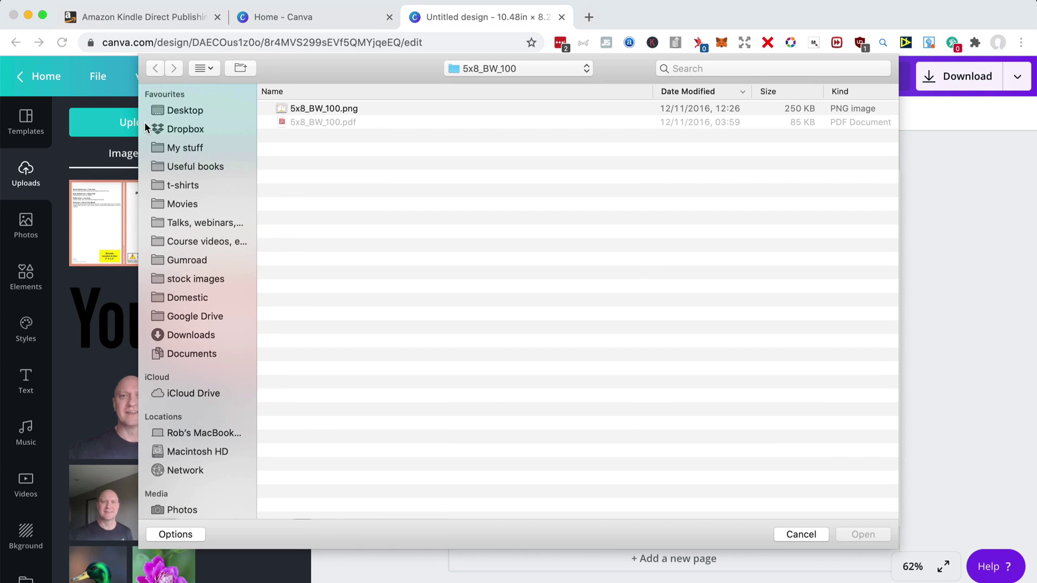
left_click(306, 110)
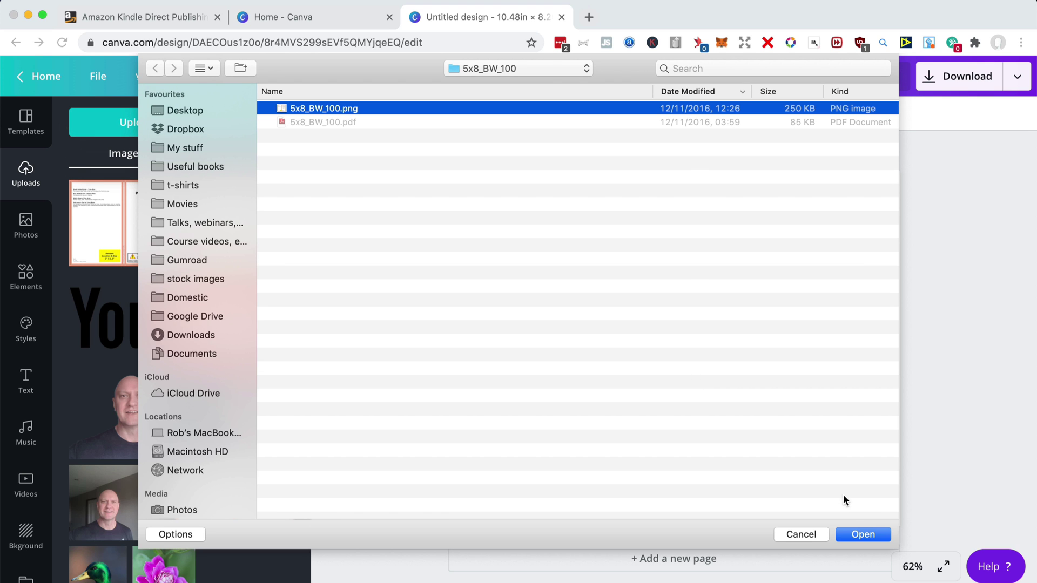
left_click(864, 534)
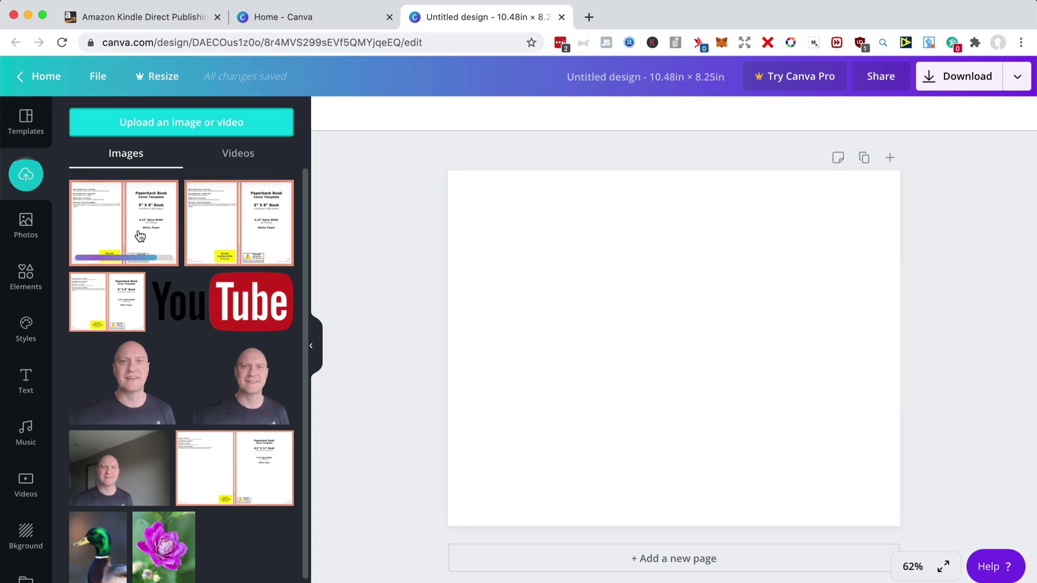
Place the template image on the page and stretch it to fill the whole design
left_click(140, 236)
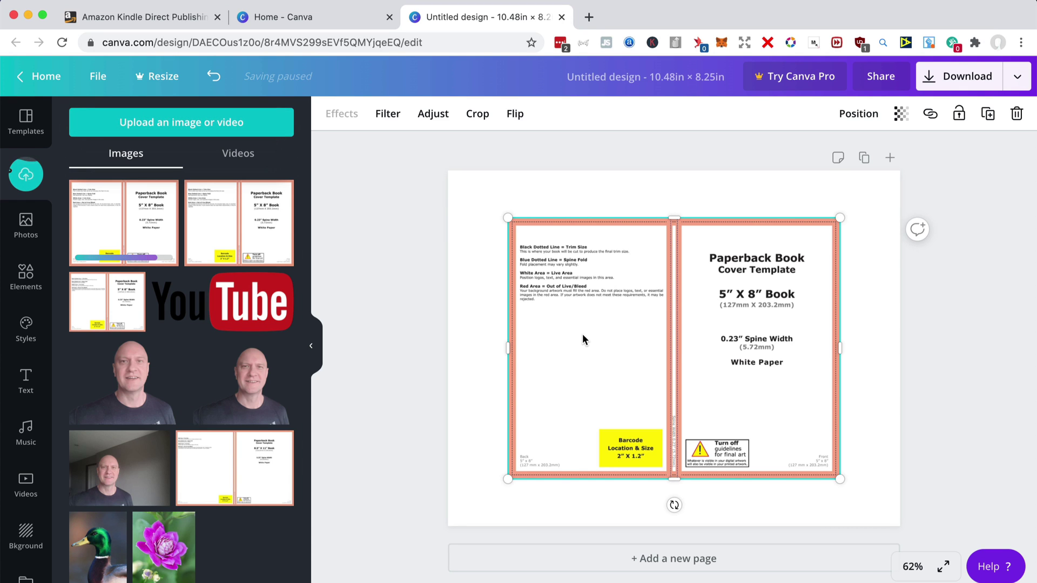
left_click_drag(508, 217, 451, 178)
left_click_drag(848, 486, 913, 528)
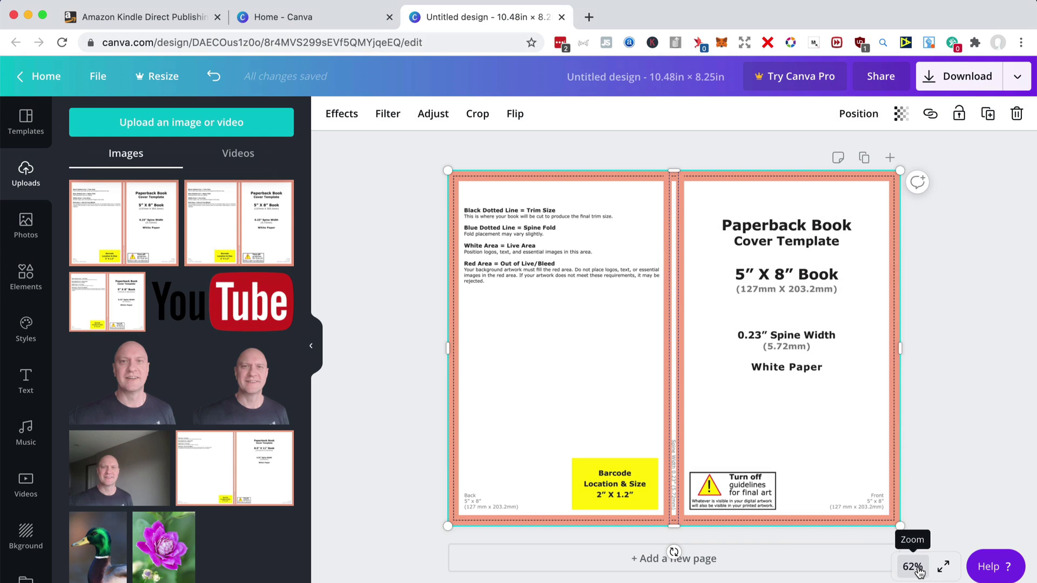
Zoom to 100% and add a body text box reading 'Spine title'
left_click(913, 567)
left_click(888, 342)
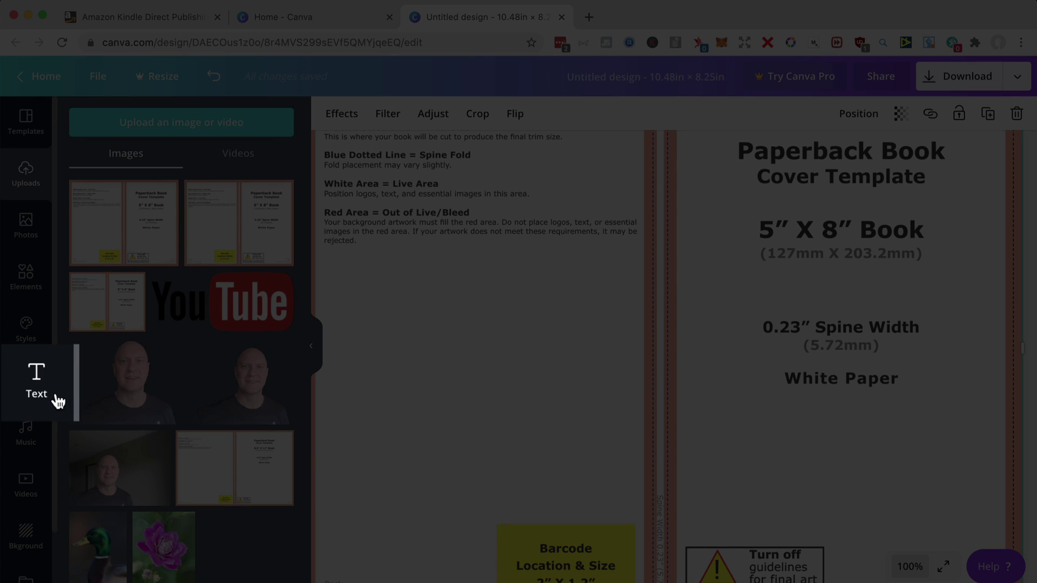
left_click(36, 389)
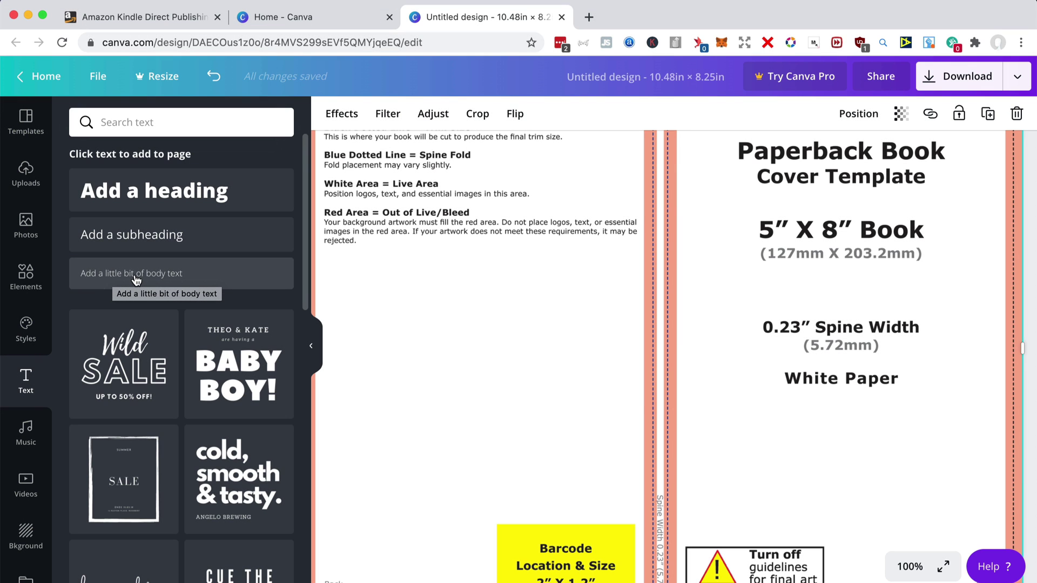
left_click(96, 280)
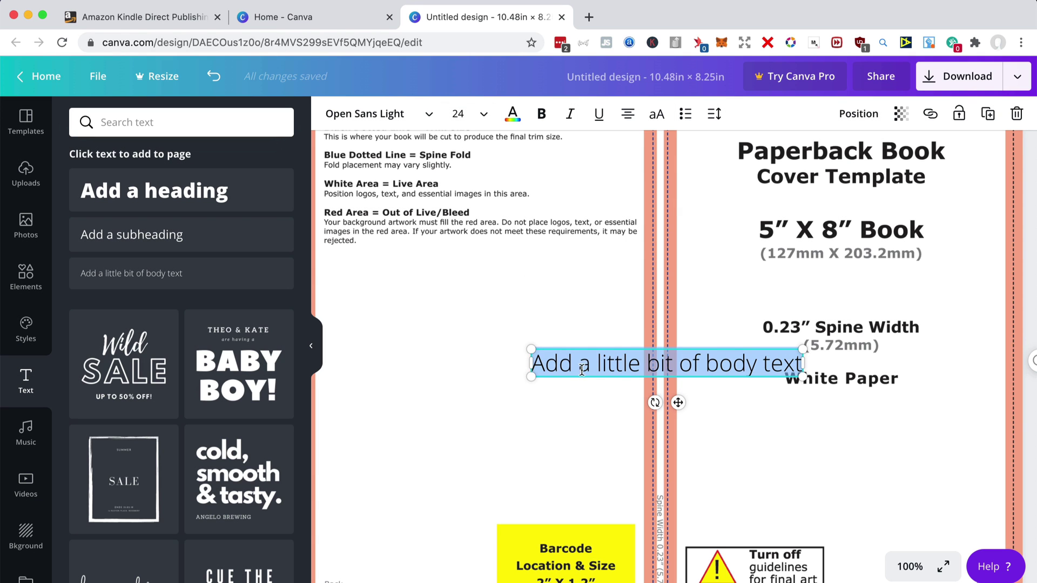
left_click(580, 363)
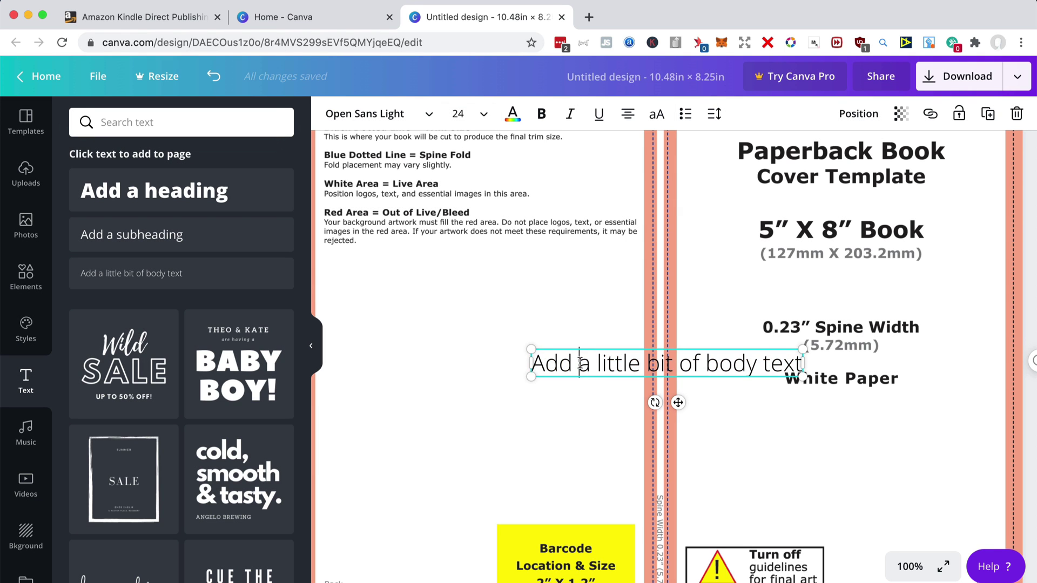
triple_click(580, 363)
type("Spine title")
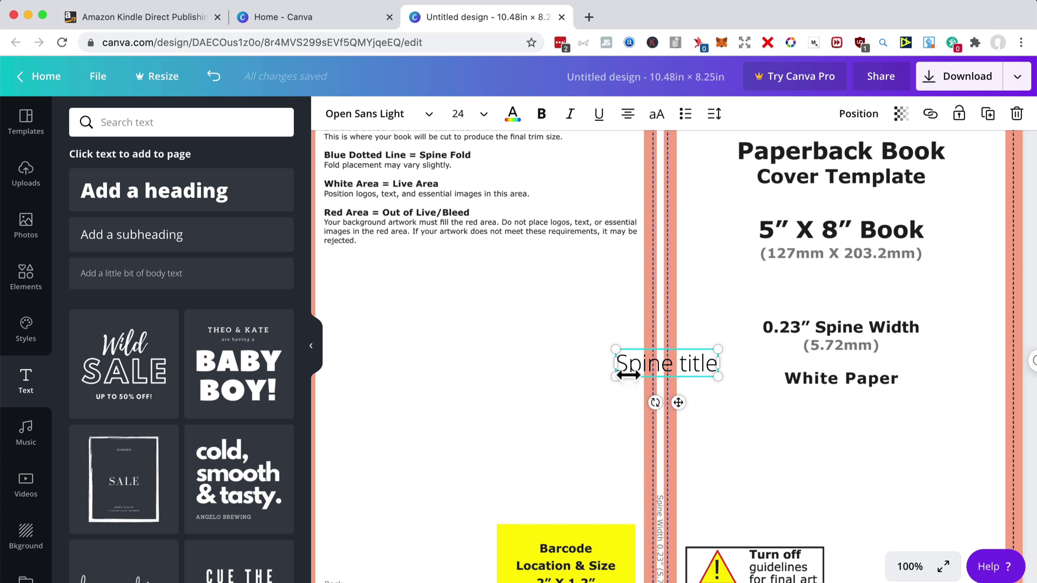
Make 'Spine title' size 8 and bold, rotated to run vertically along the spine
key("ctrl+a")
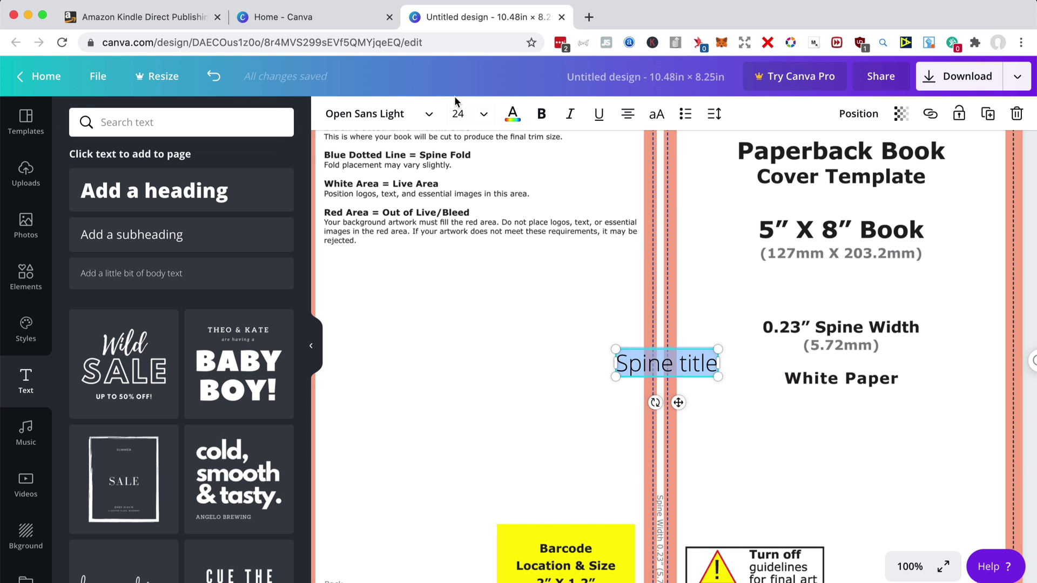
left_click(476, 115)
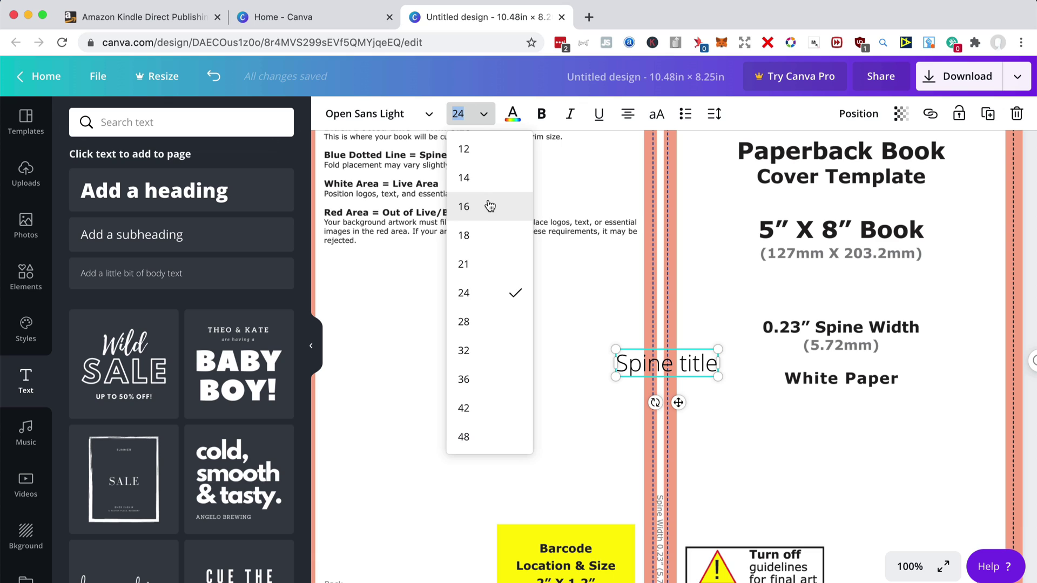
scroll(475, 205, "up", 2)
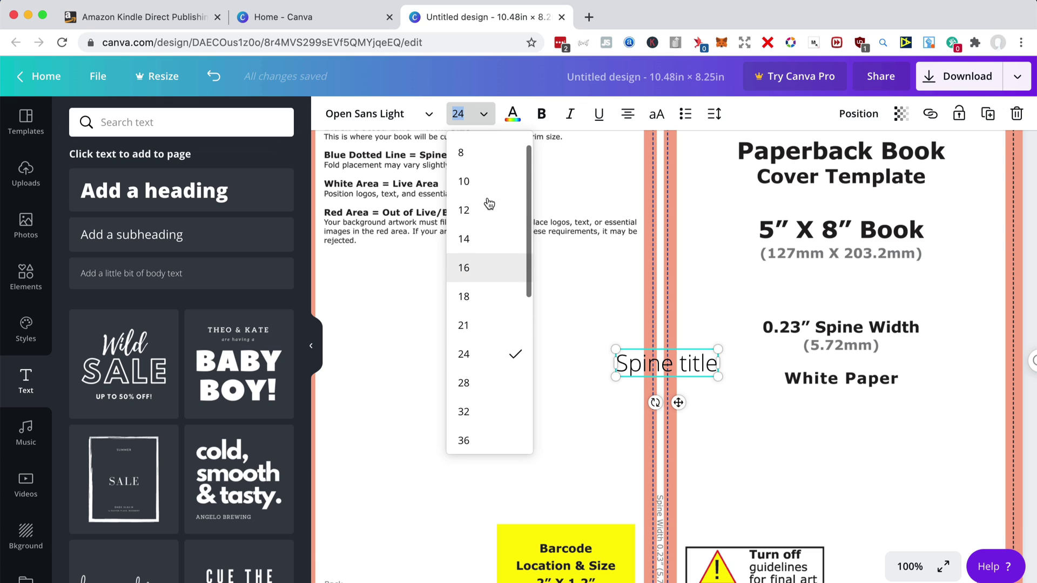
left_click(472, 164)
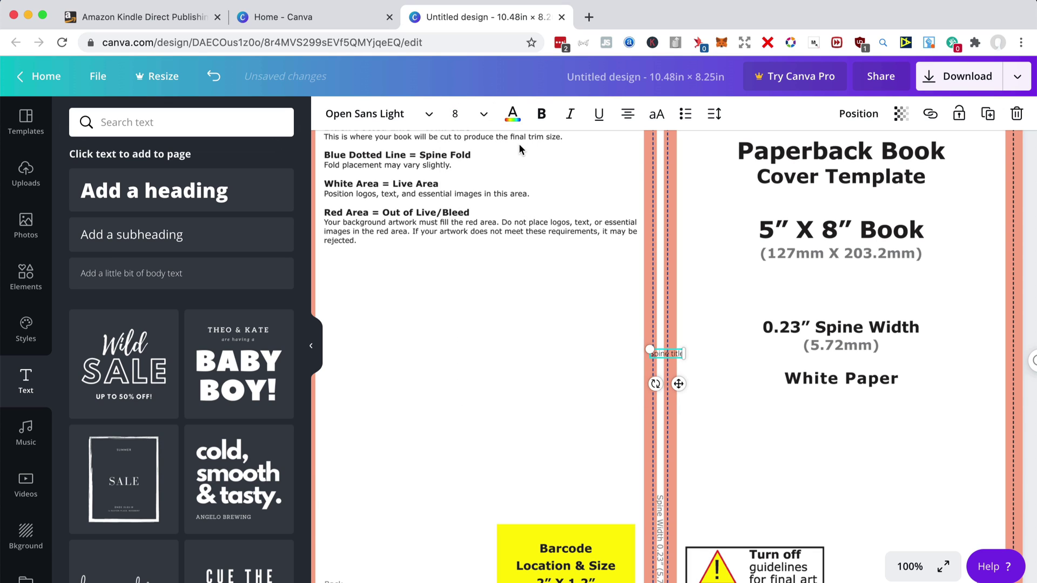
left_click(541, 113)
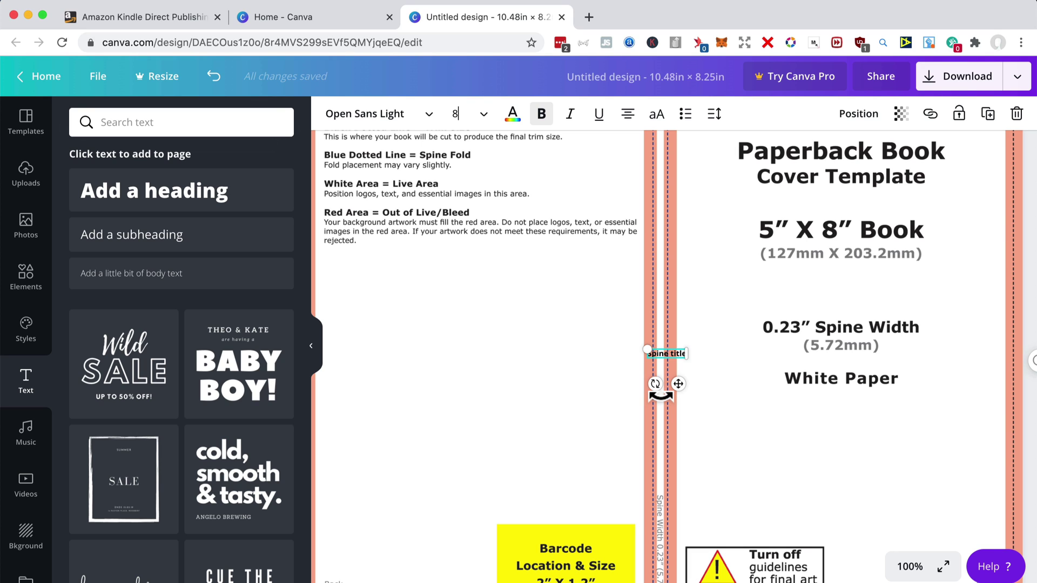
left_click_drag(660, 395, 648, 363)
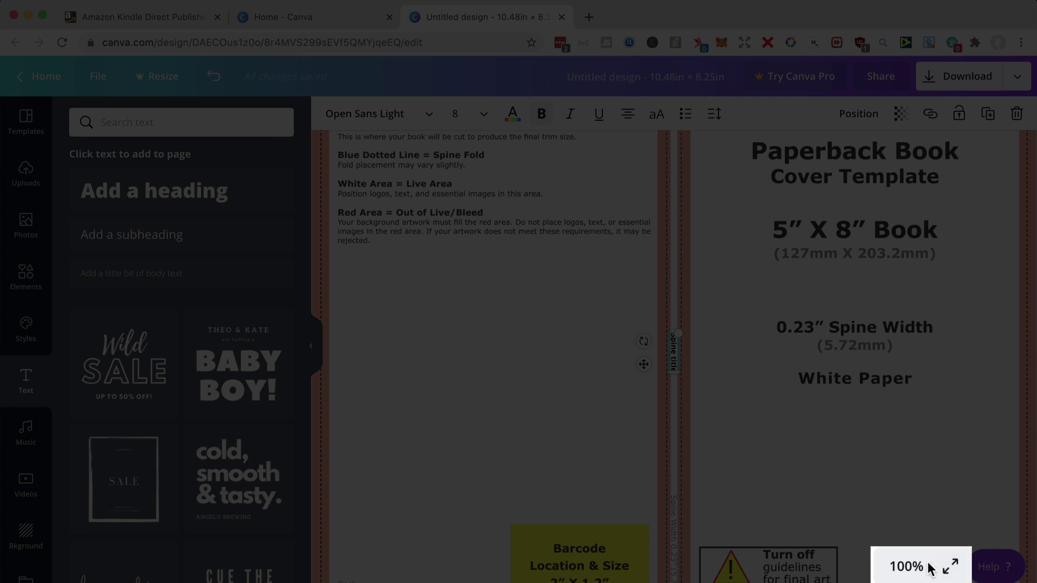
Zoom in to 300% on the spine and shrink the spine title to size 6
left_click(906, 566)
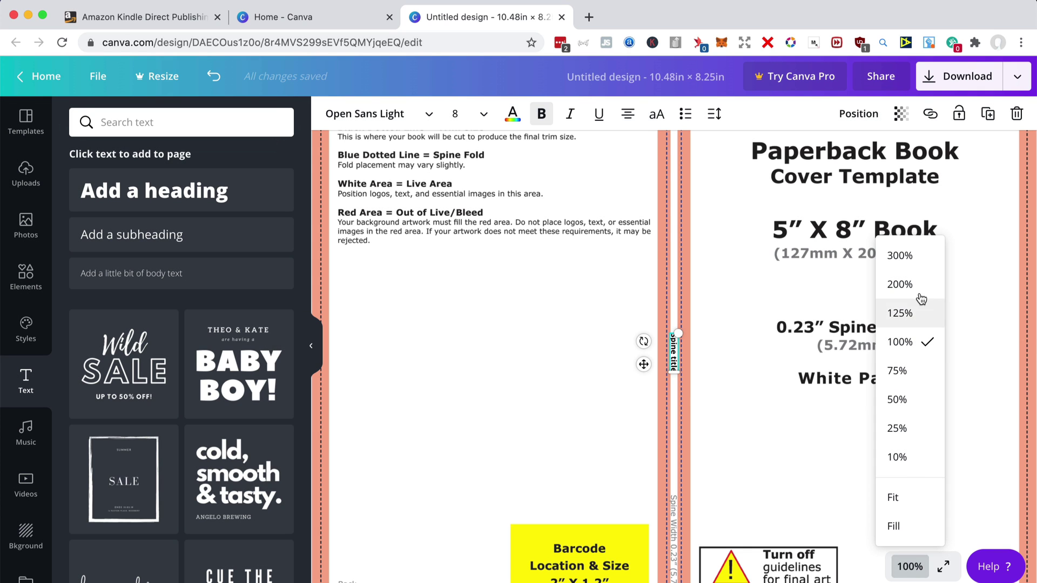
left_click(899, 285)
left_click(910, 566)
left_click(899, 255)
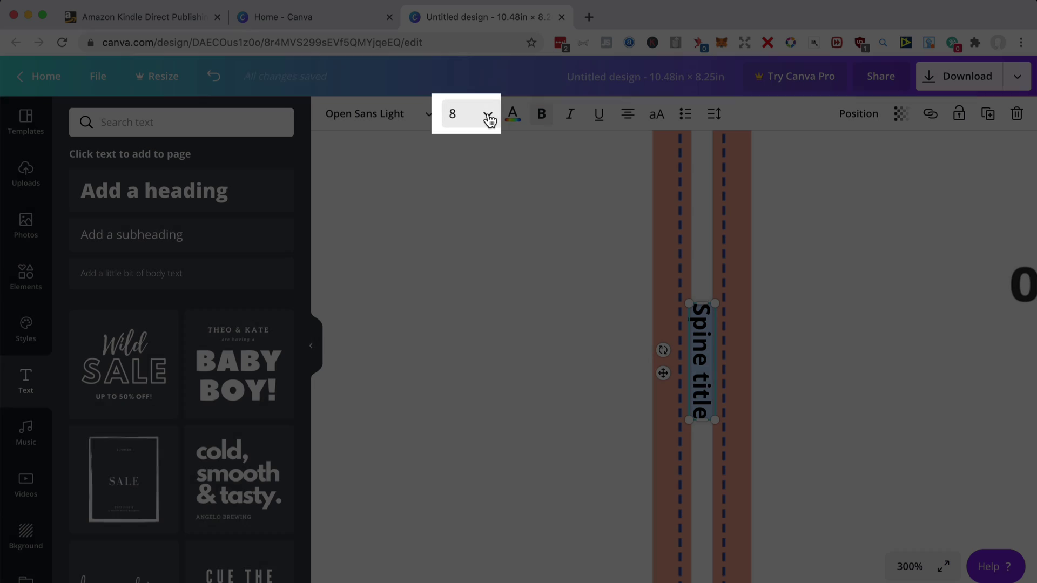
left_click(488, 120)
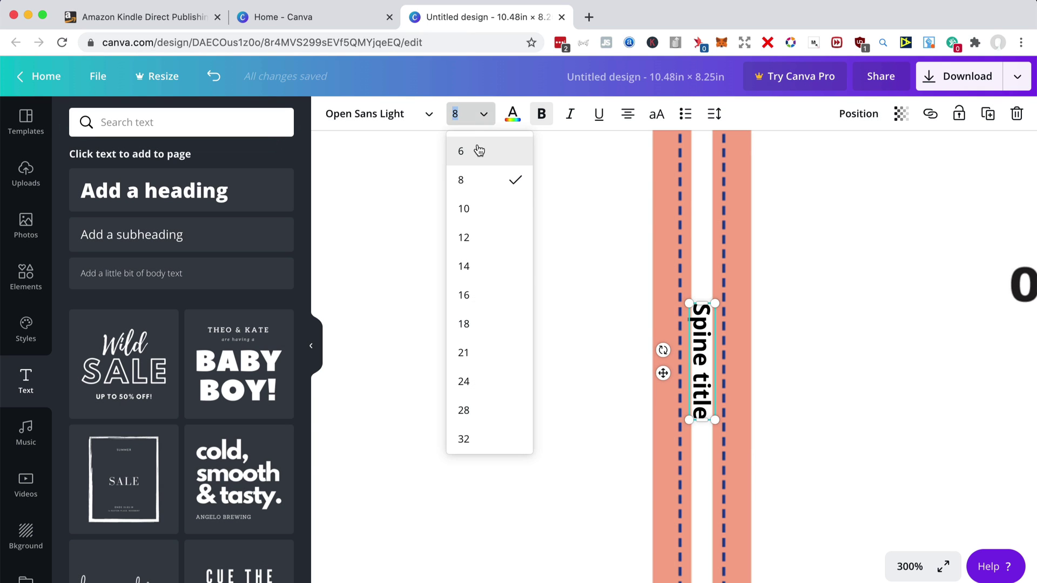
left_click(477, 150)
left_click(676, 292)
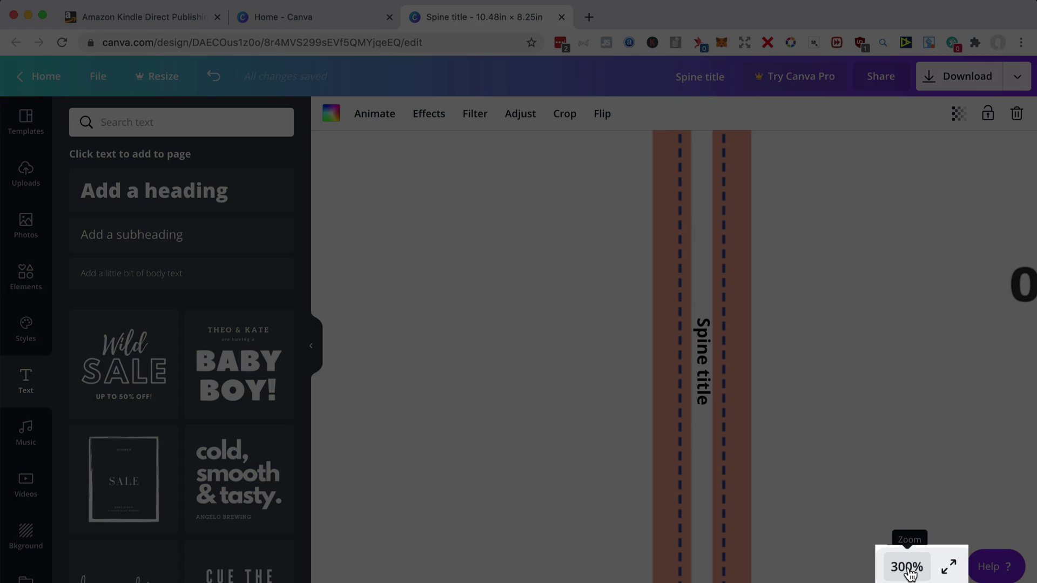
left_click(909, 566)
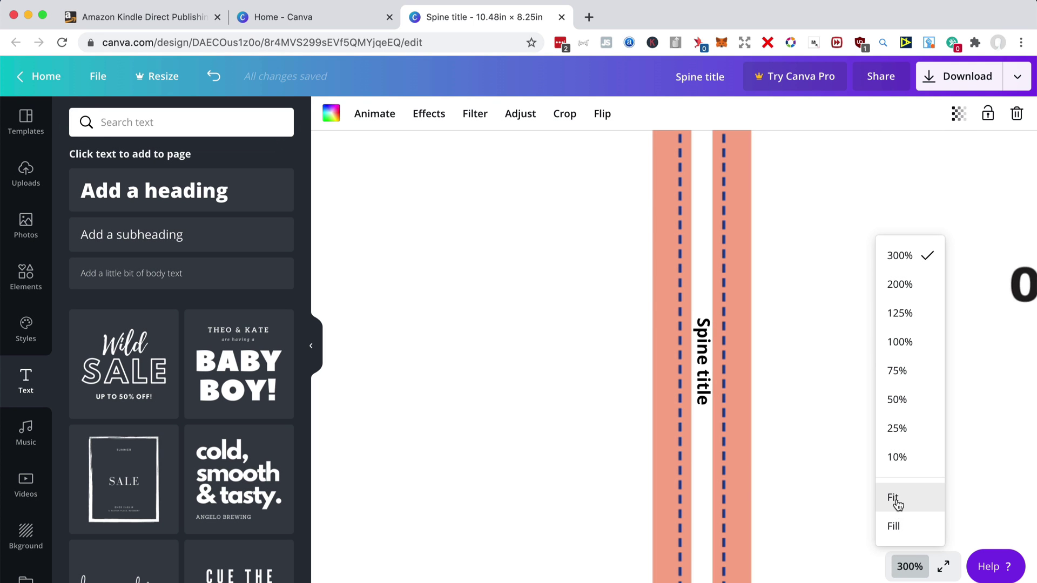
Set the zoom to Fit to show the entire cover
left_click(894, 499)
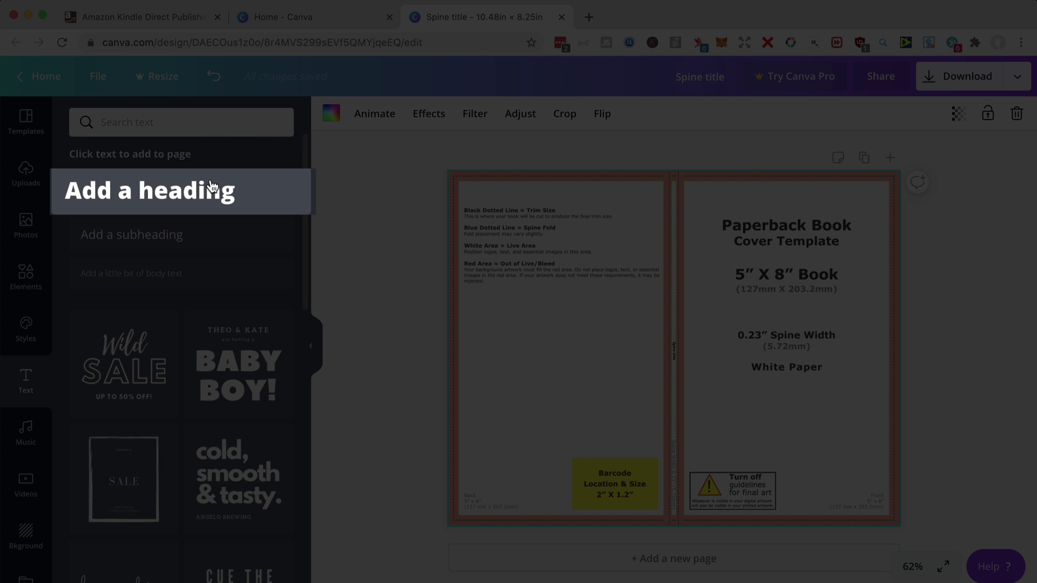
Add a 'Book title' heading, move it to the top of the front cover, and widen it
left_click(213, 186)
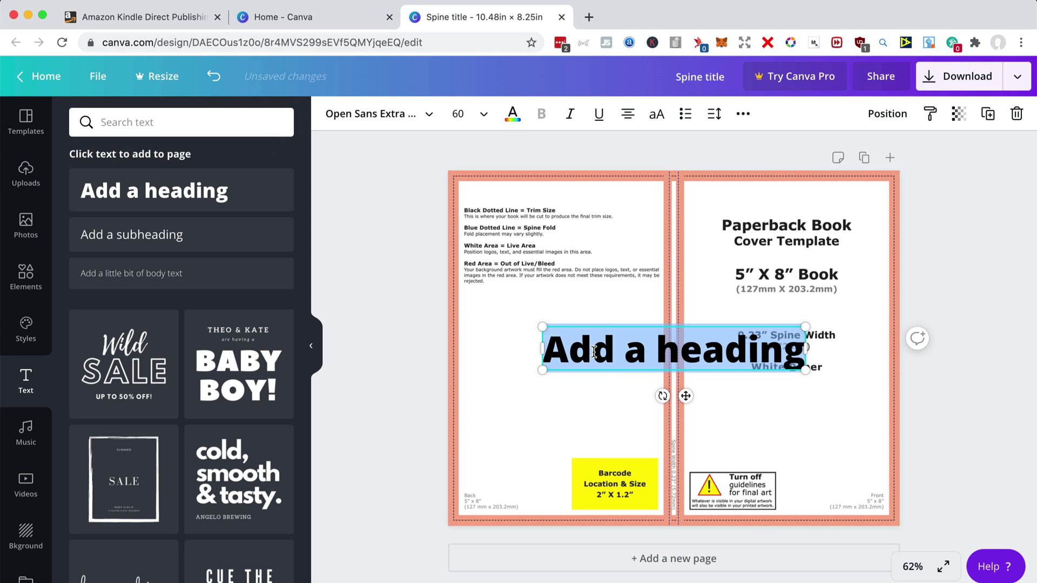
type("Book title")
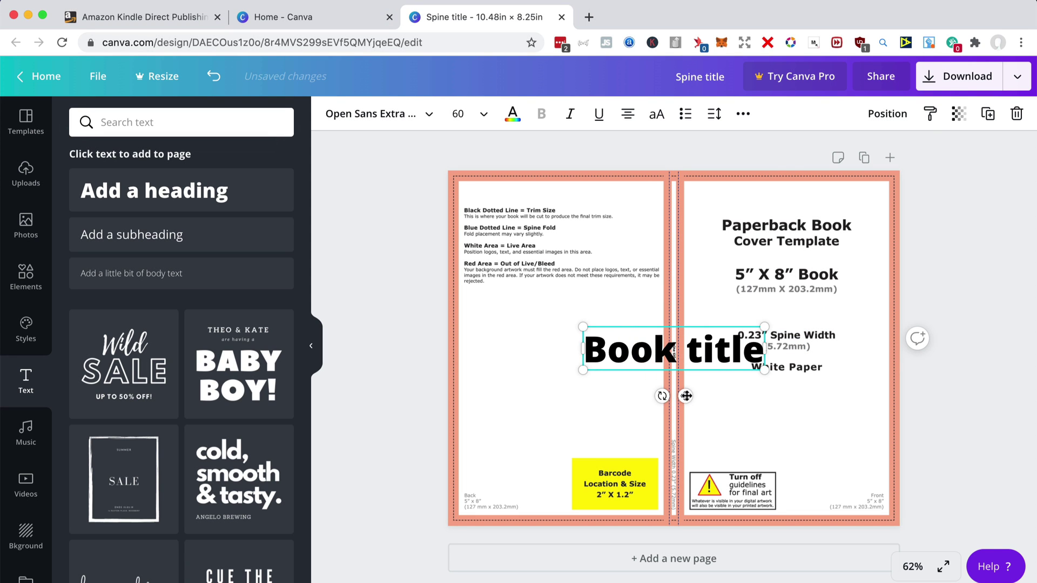
left_click_drag(686, 396, 793, 265)
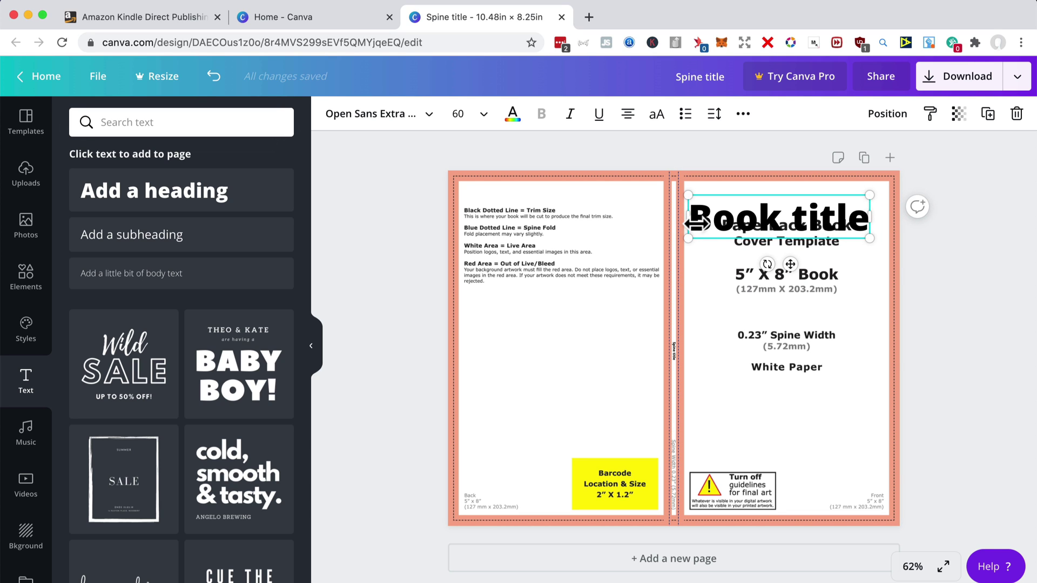
left_click_drag(696, 223, 693, 224)
left_click_drag(878, 227, 889, 218)
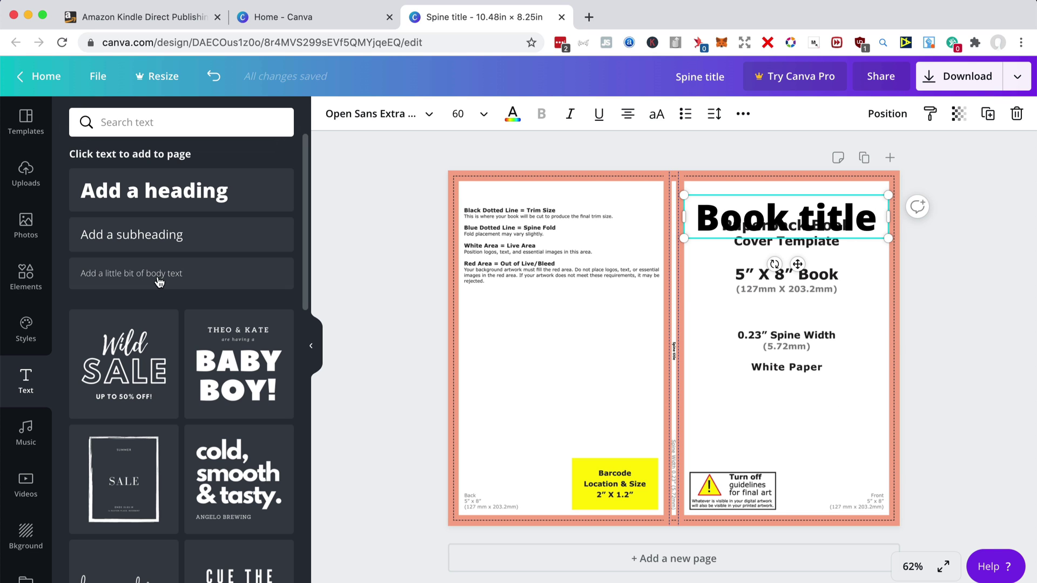
Drop in a subheading, retype it as 'Author name', and lower it to the front cover's bottom
left_click_drag(131, 238, 723, 250)
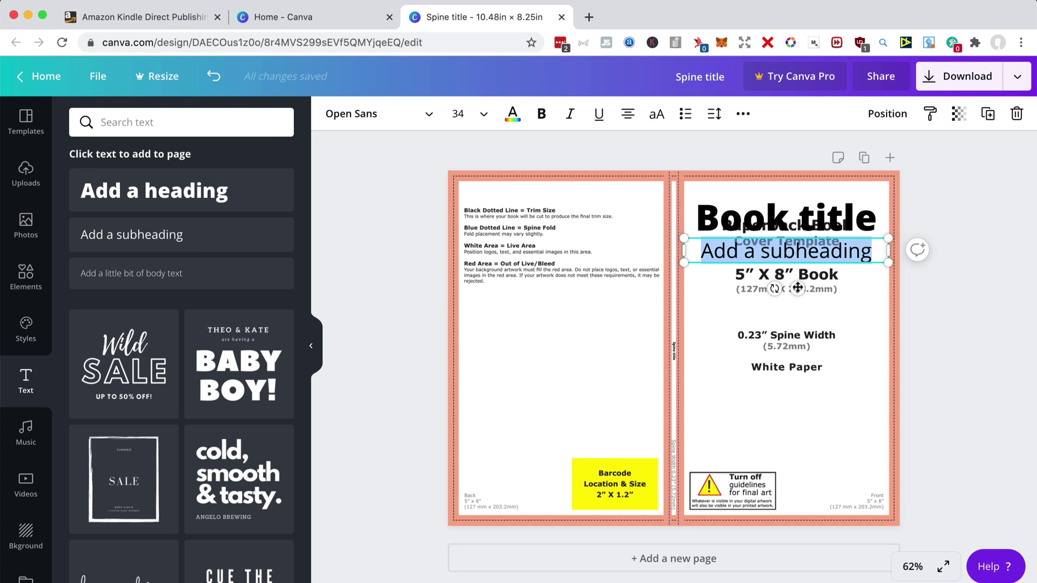
left_click_drag(798, 289, 799, 478)
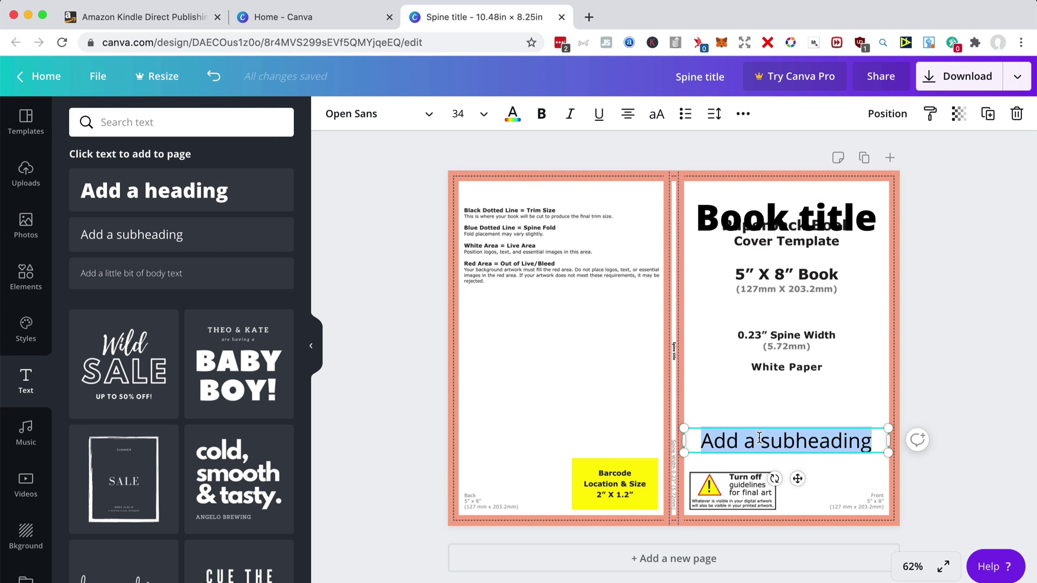
type("Author name")
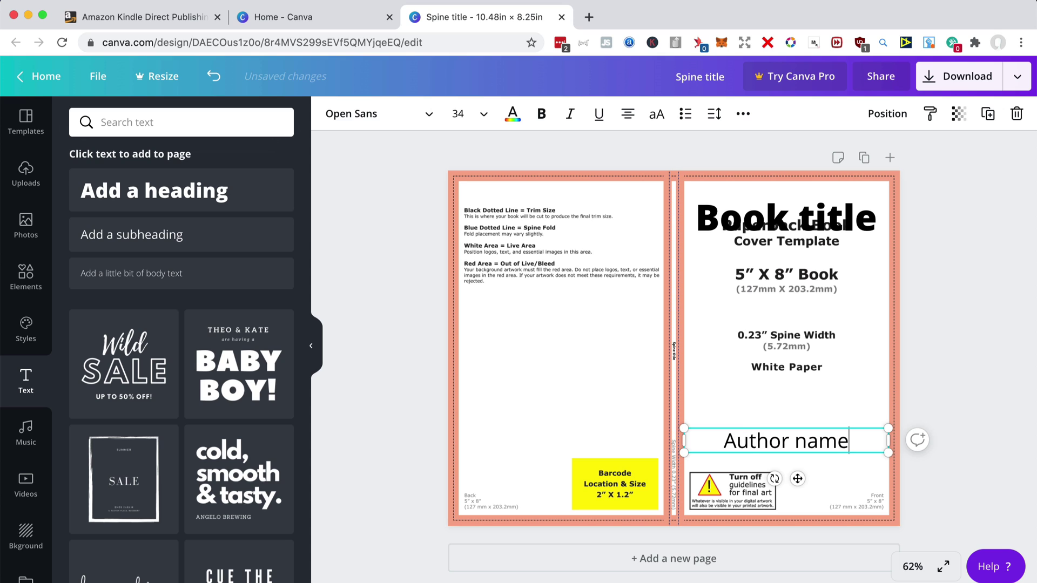
left_click_drag(797, 479, 796, 518)
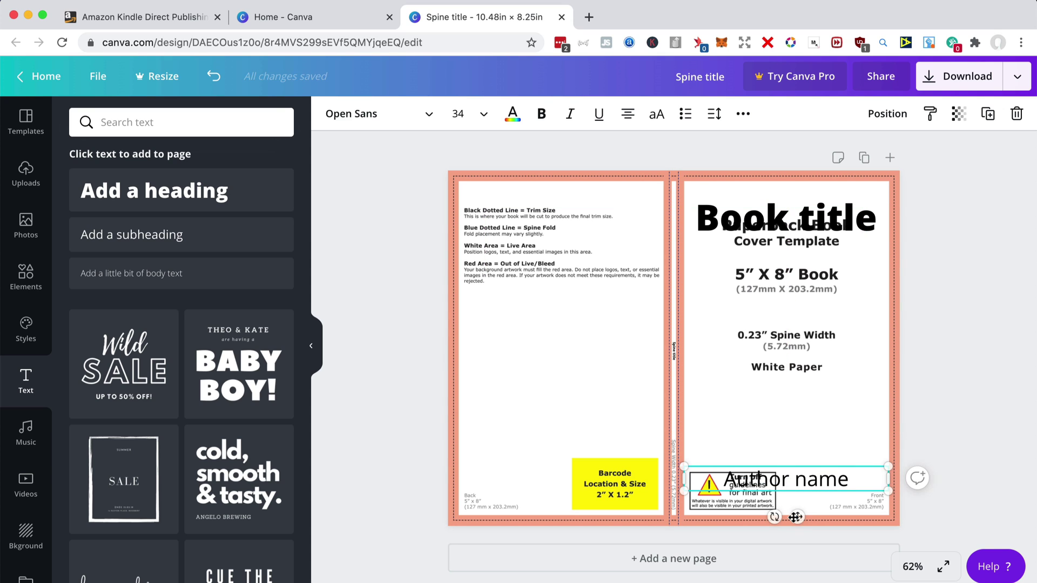
left_click(799, 217)
left_click(834, 484)
left_click_drag(798, 517, 799, 527)
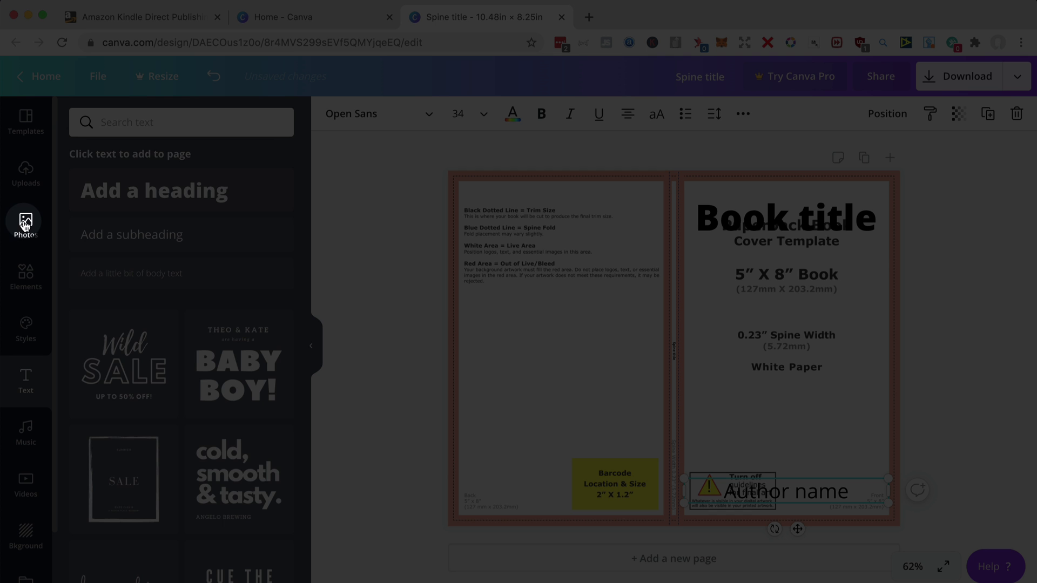
Add the red flower photo, shrink it, and place it on the front cover below the title
left_click(26, 222)
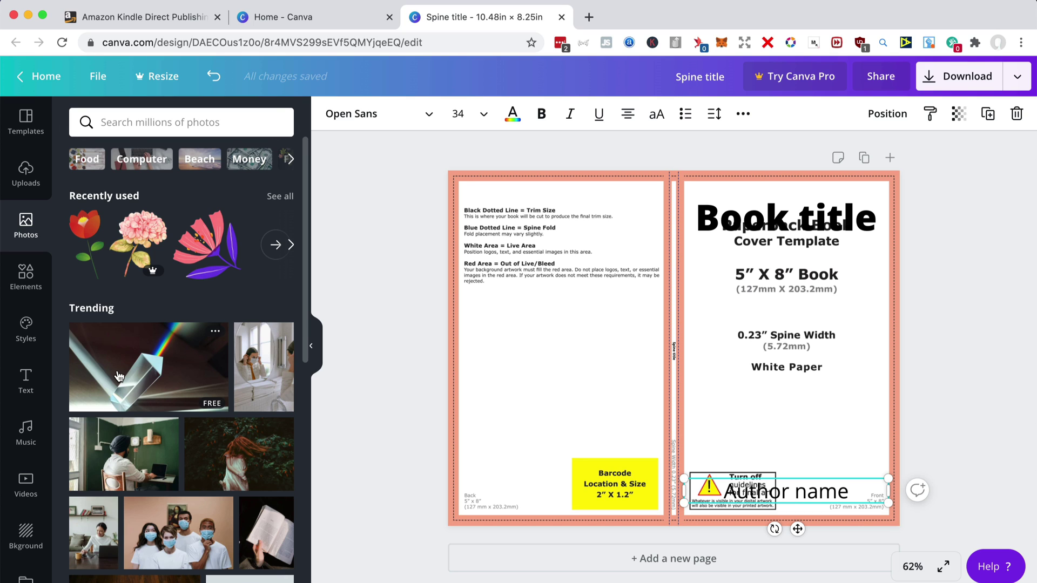
left_click(86, 259)
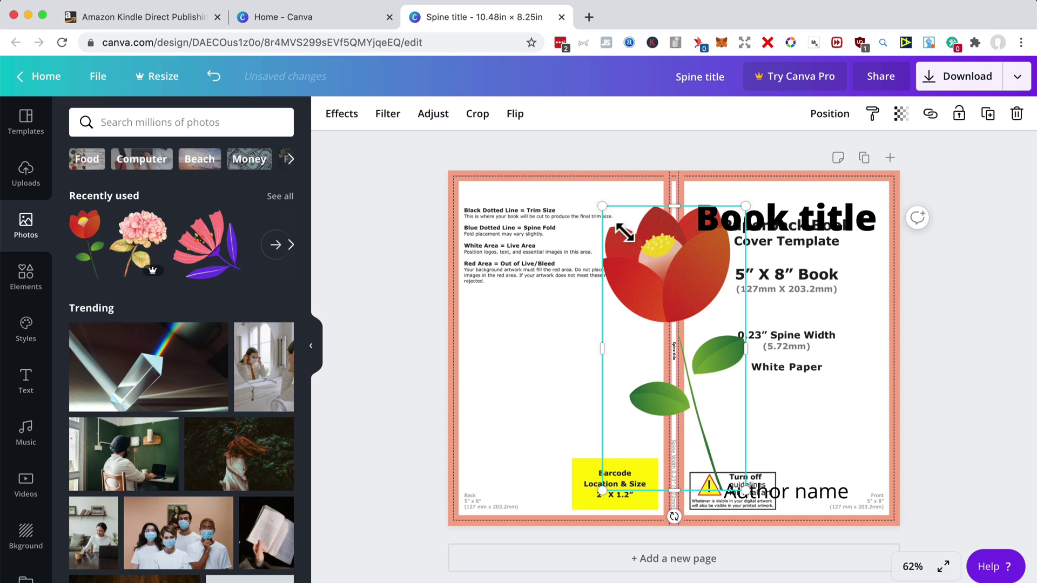
left_click_drag(624, 233, 657, 297)
left_click_drag(690, 328, 779, 303)
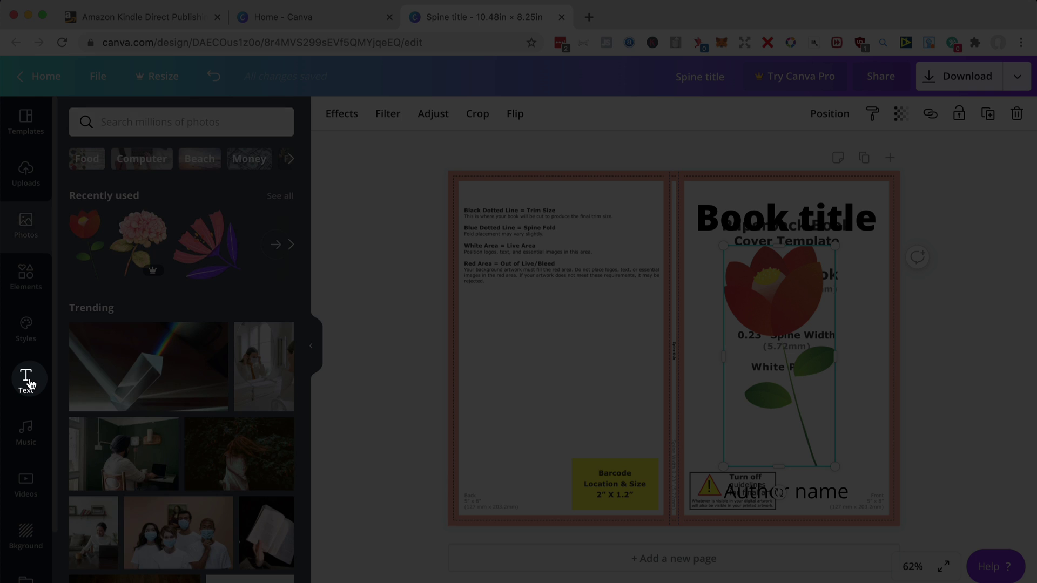
Add a 'little bit of body text' box and move it to the back cover's top-left corner
left_click(24, 378)
left_click(147, 273)
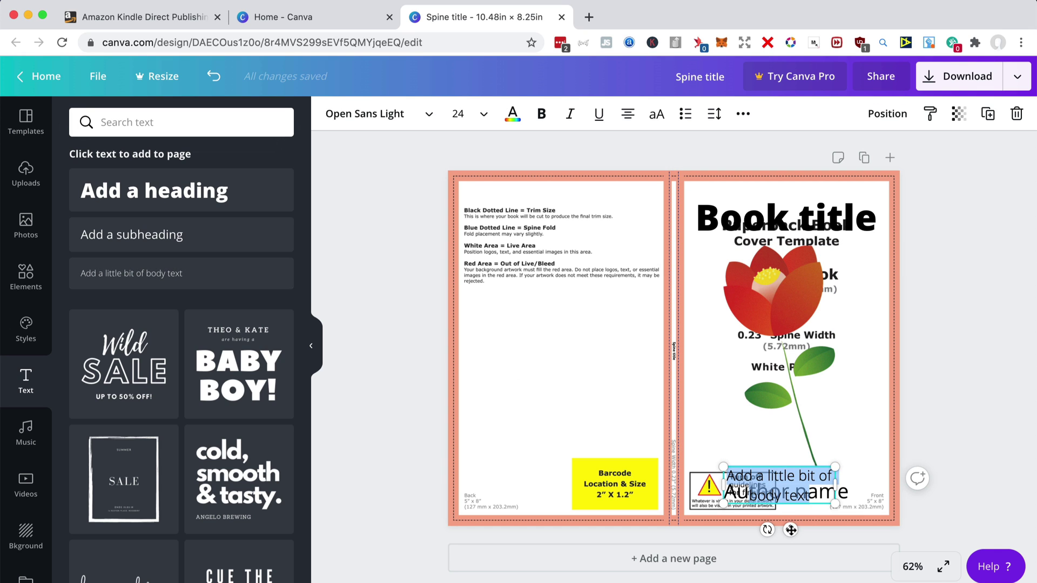
left_click_drag(790, 530, 533, 258)
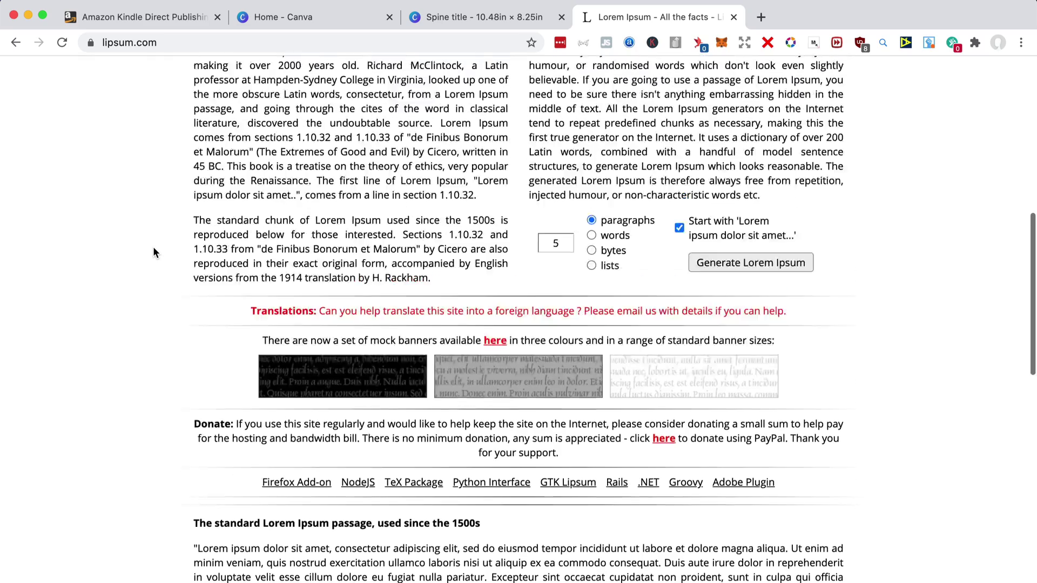
Highlight the standard Lorem Ipsum paragraph on lipsum.com
scroll(153, 246, "up", 5)
scroll(313, 378, "down", 8)
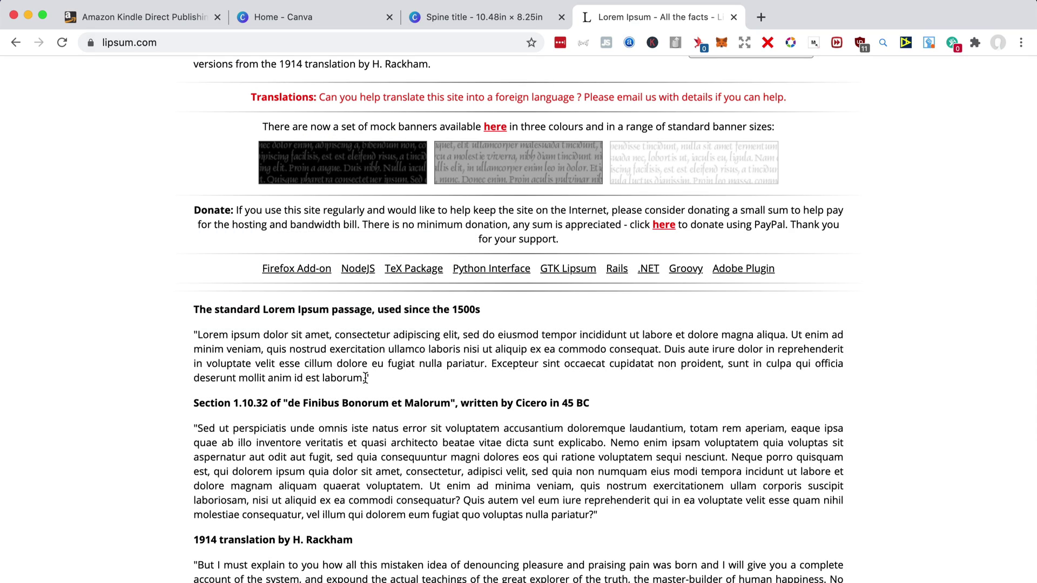
left_click_drag(365, 378, 198, 330)
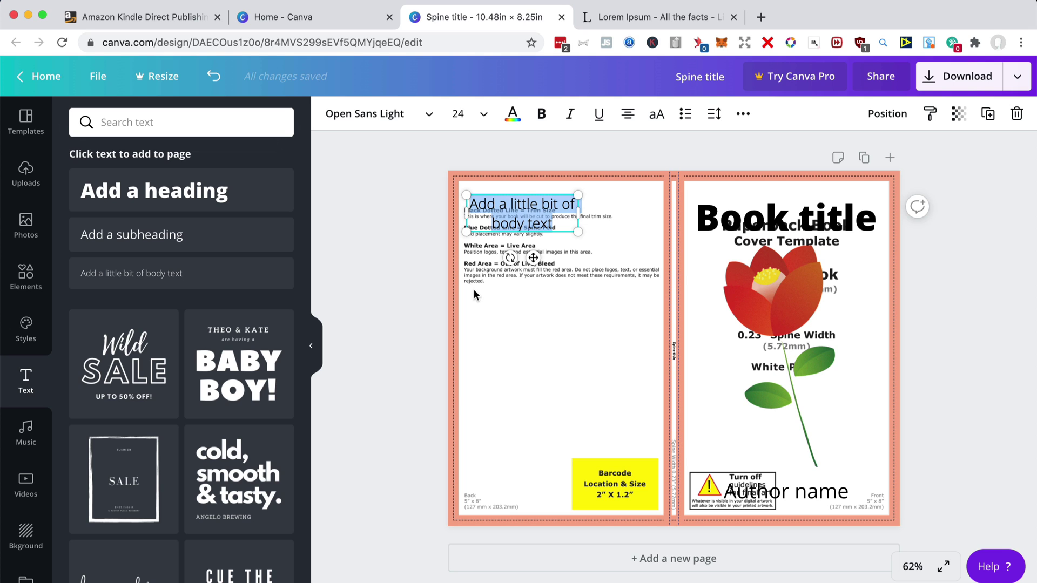
Paste the Lorem Ipsum paragraph into the back-cover box, widen it, and left-align it at size 14
type("Lorem ipsum dolor sit amet, consectetur adipiscing elit, sed do eiusmod tempor incididunt ut labore et dolore magna aliqua. Ut enim ad minim veniam, quis nostrud exercitation ullamco laboris nisi ut aliquip ex ea commodo consequat. Duis aute irure dolor in reprehenderit in voluptate velit esse cillum dolore eu fugiat nulla pariatur. Excepteur sint occaecat cupidatat non proident, sunt in culpa qui officia deserunt mollit anim id est laborum.")
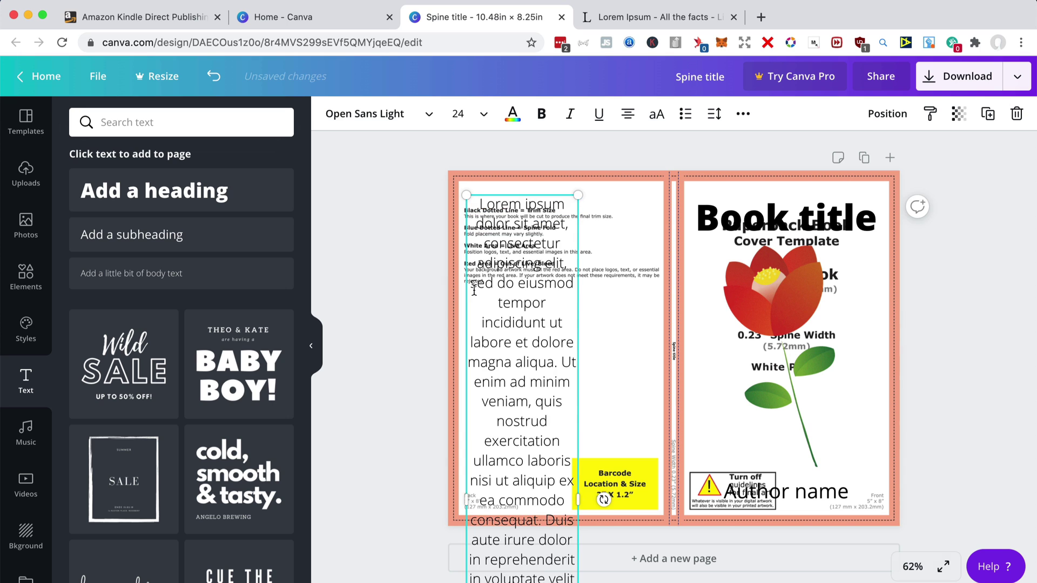
left_click_drag(578, 502, 666, 501)
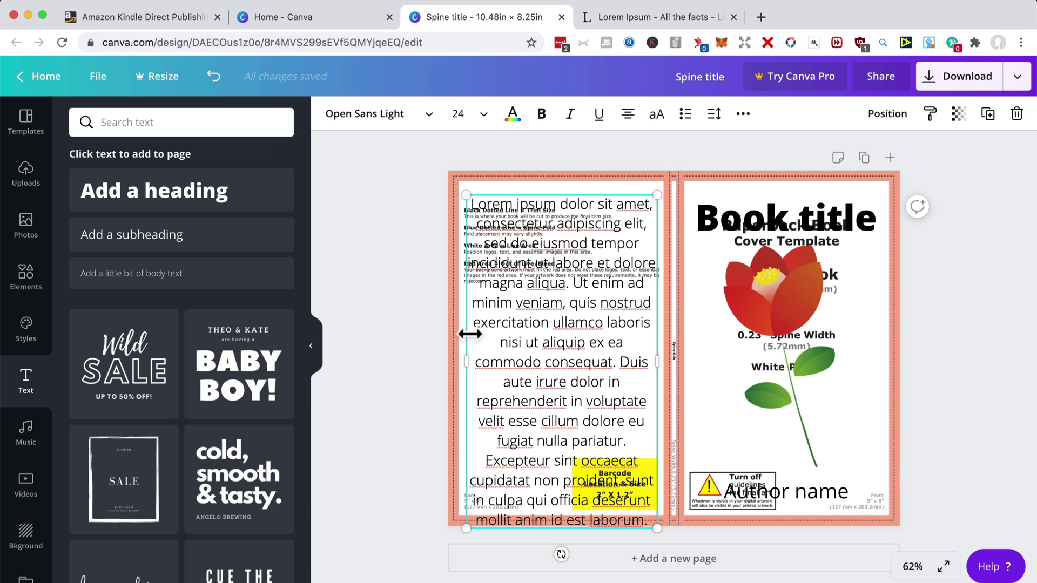
key("super+a")
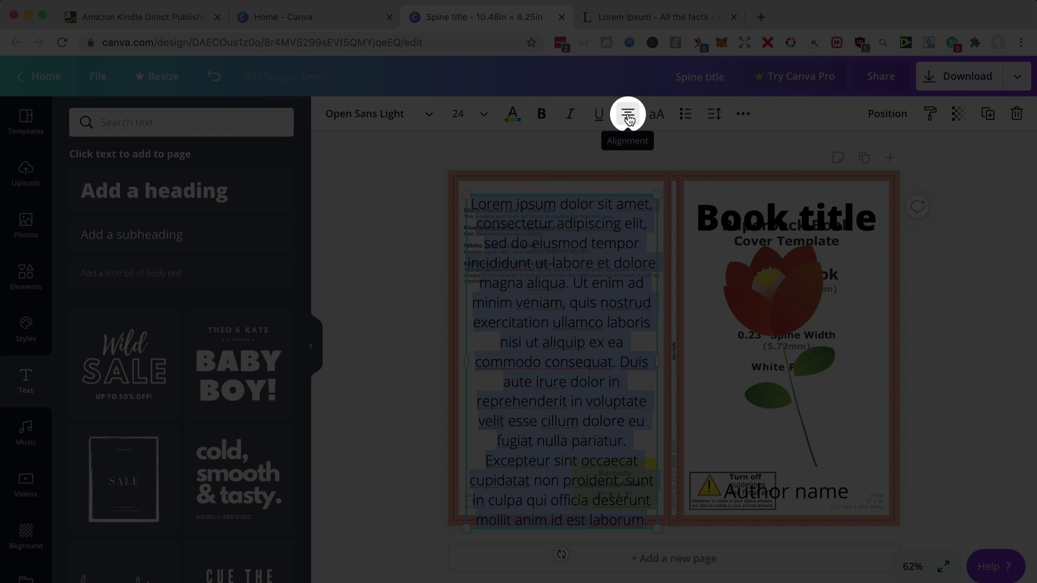
left_click(628, 117)
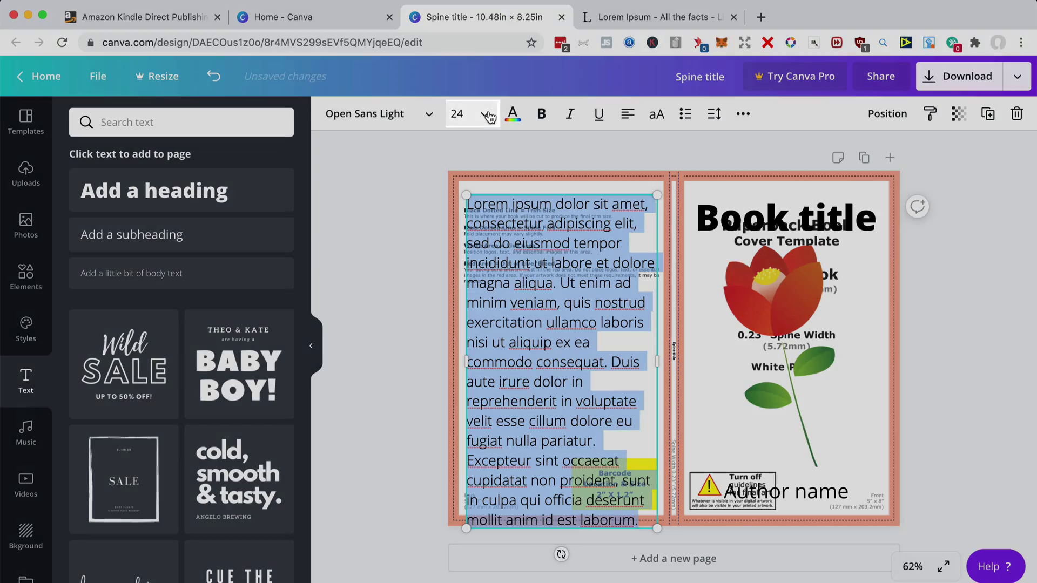
left_click(490, 116)
left_click(488, 203)
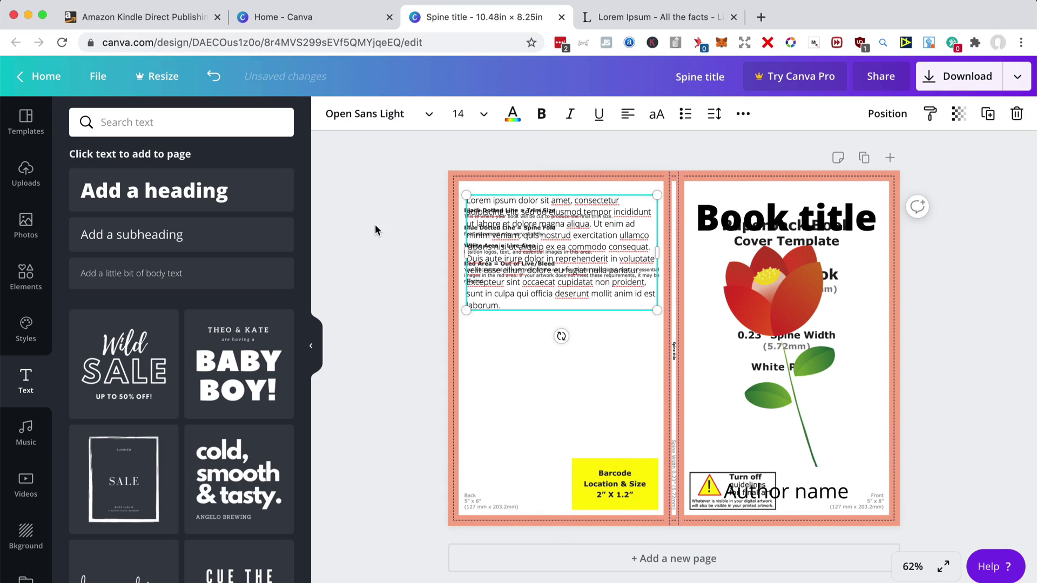
left_click(390, 232)
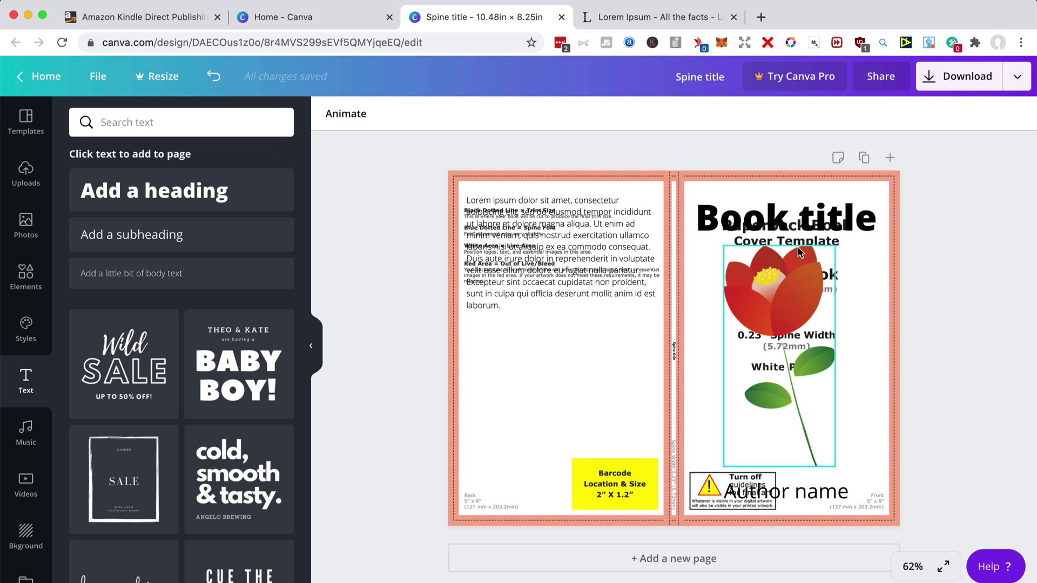
Delete the KDP paperback template guide image from the cover design
left_click(521, 414)
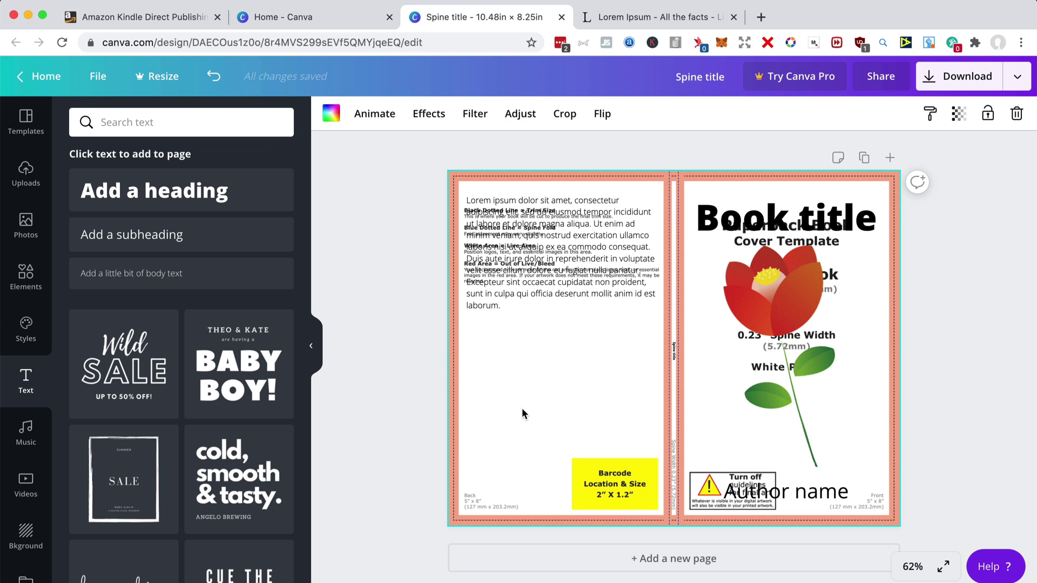
key("Delete")
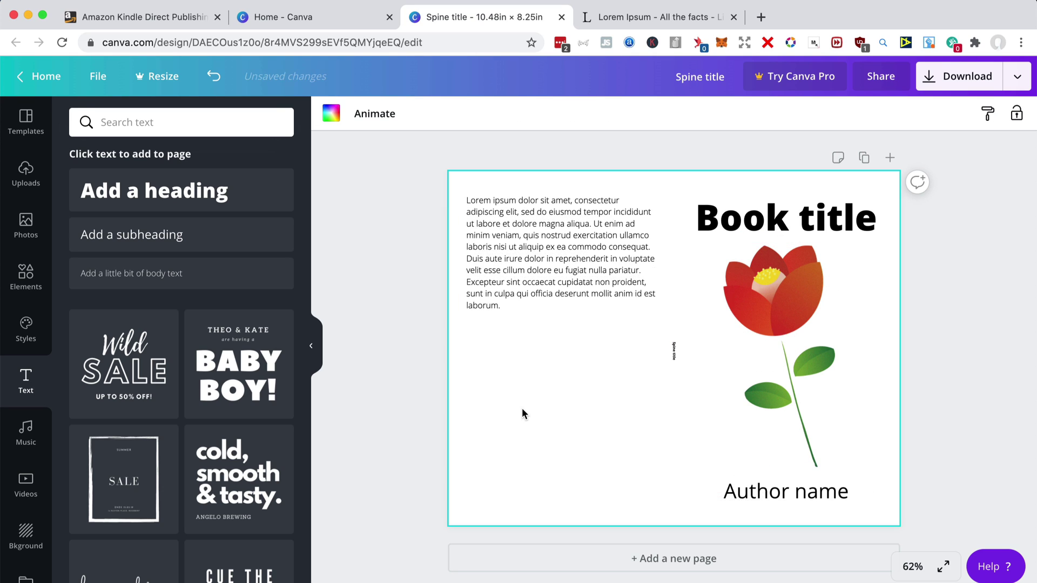
scroll(674, 348, "up", 1)
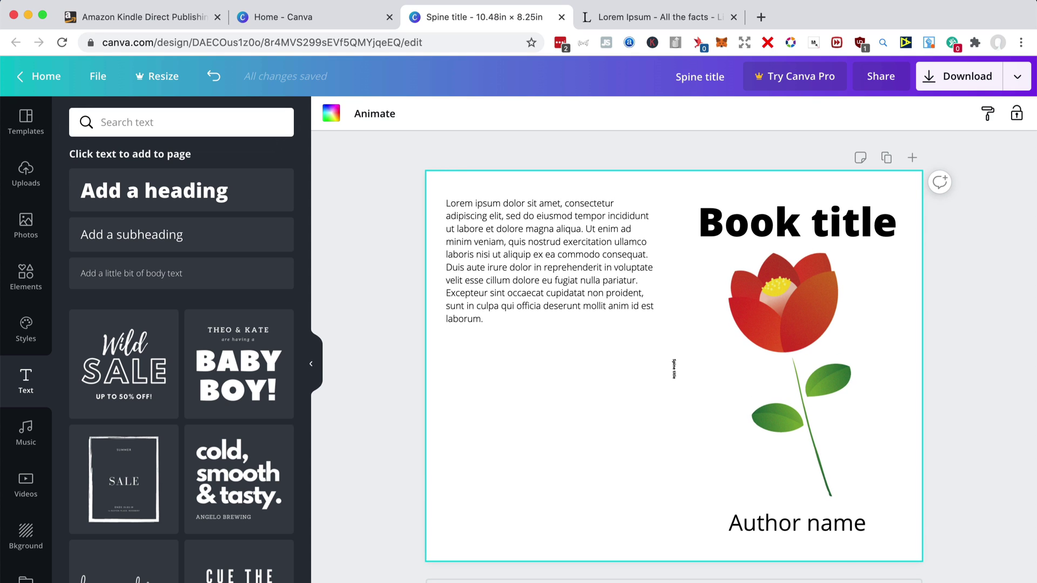
left_click(387, 378)
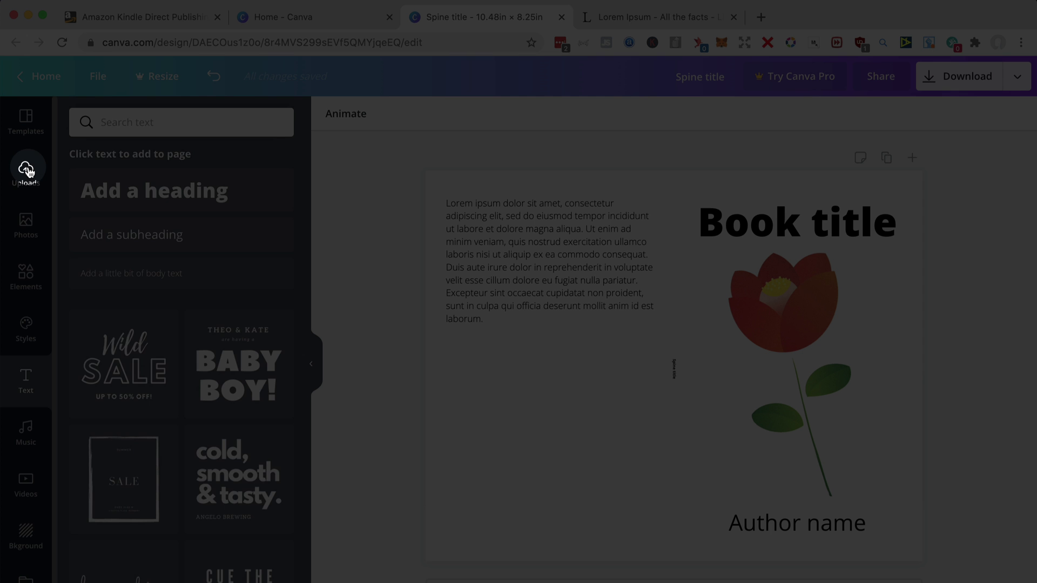
left_click(25, 170)
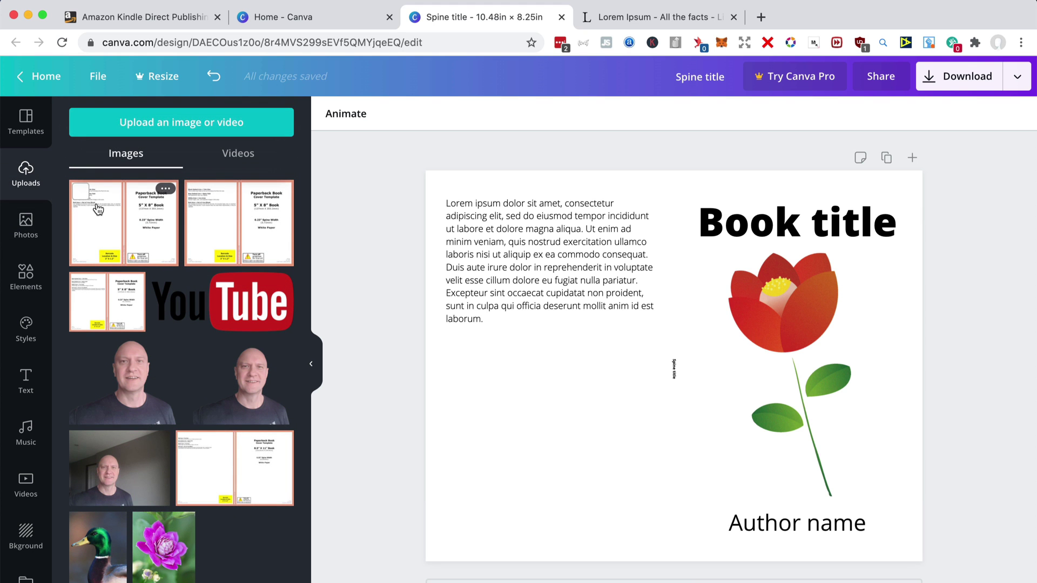
left_click(97, 208)
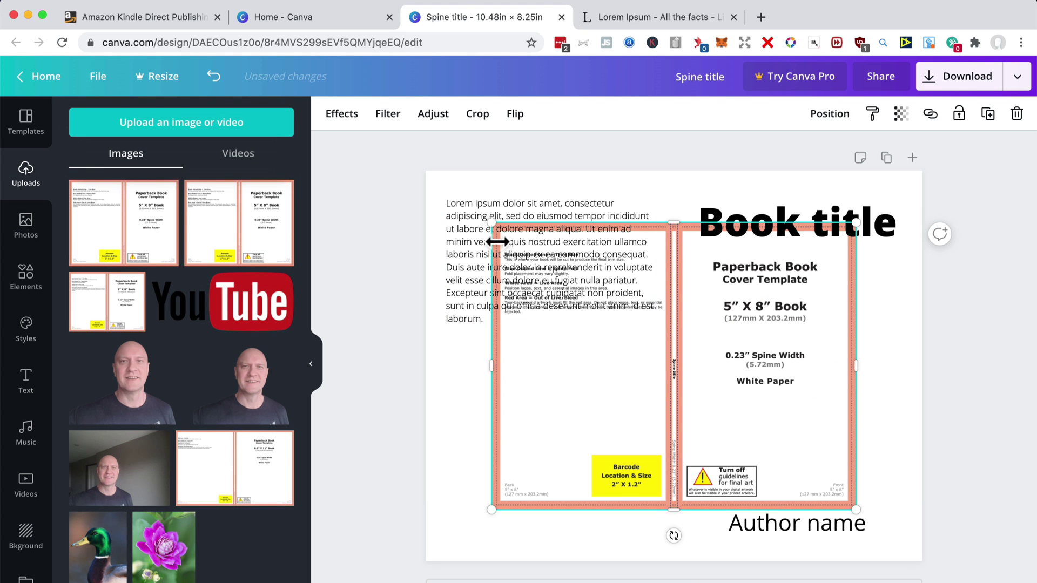
left_click_drag(474, 202, 426, 171)
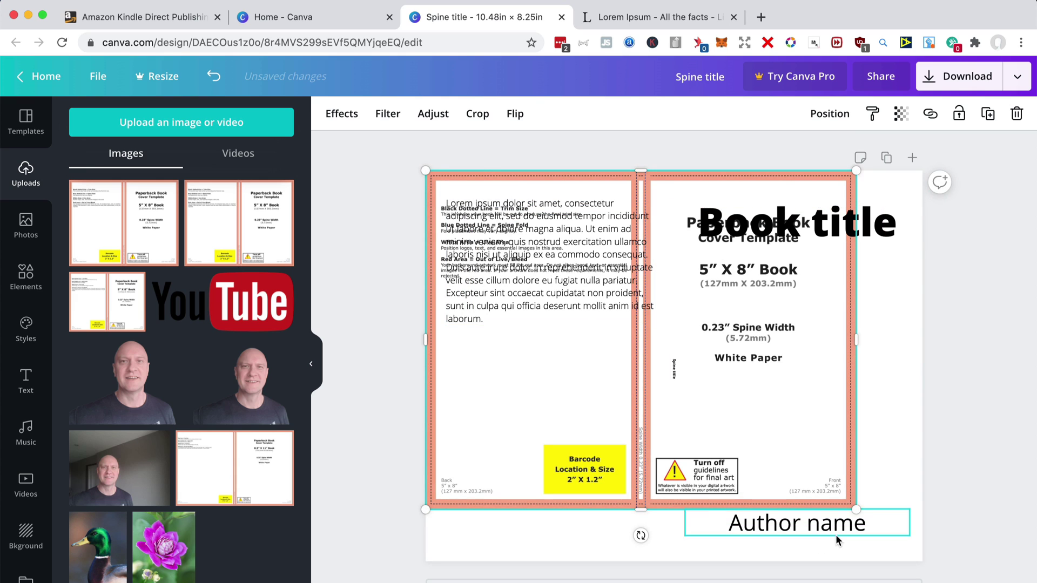
left_click_drag(862, 520, 926, 565)
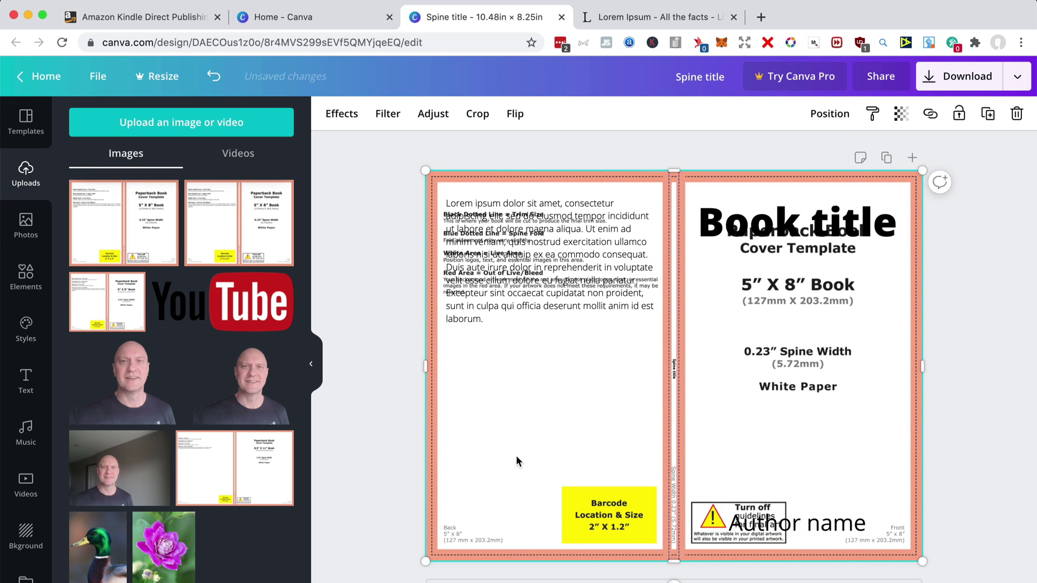
key("Delete")
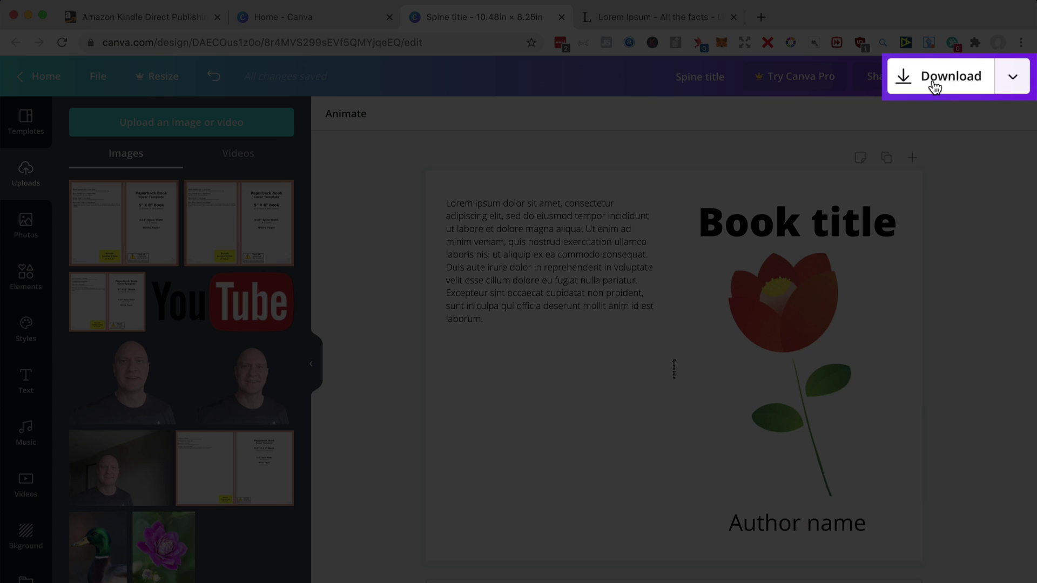
Download the cover design with PDF Print as the file type
left_click(955, 81)
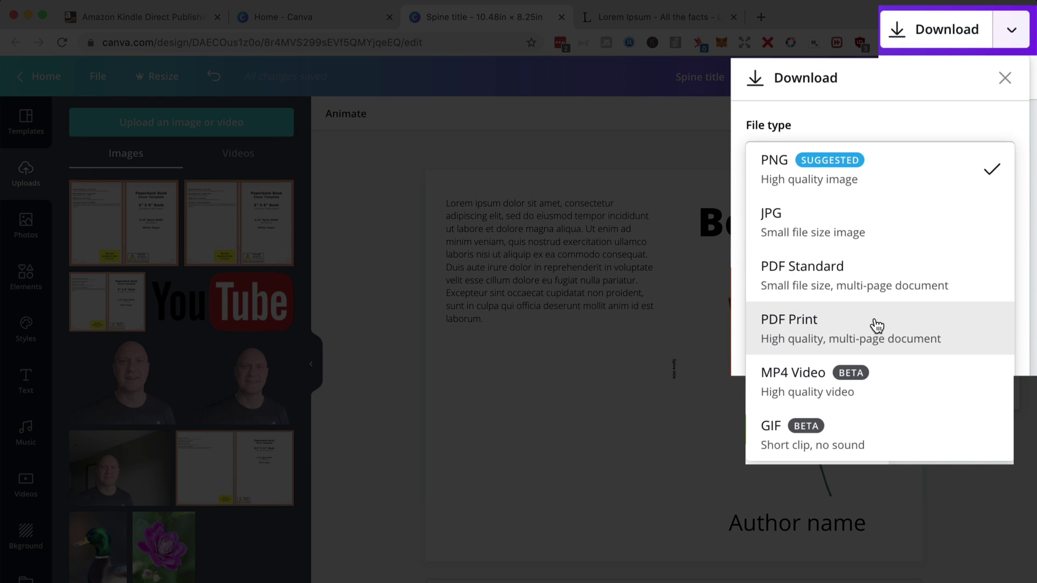
left_click(874, 324)
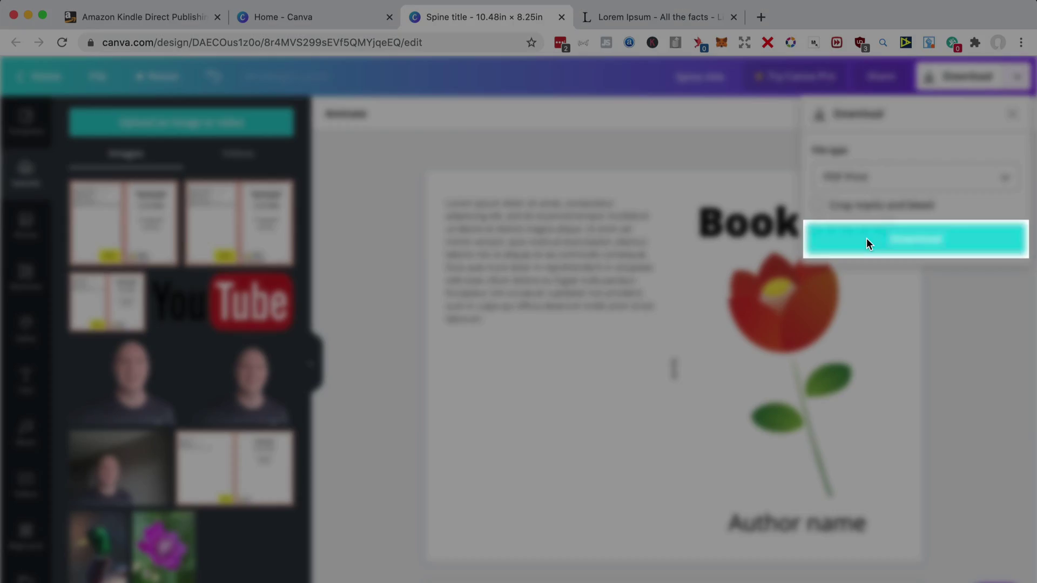
left_click(870, 243)
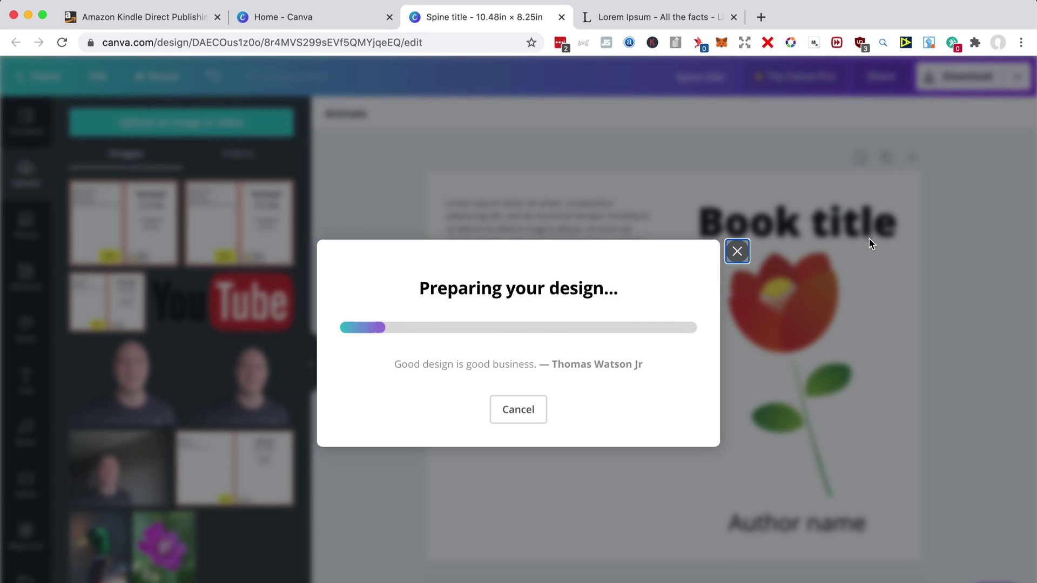